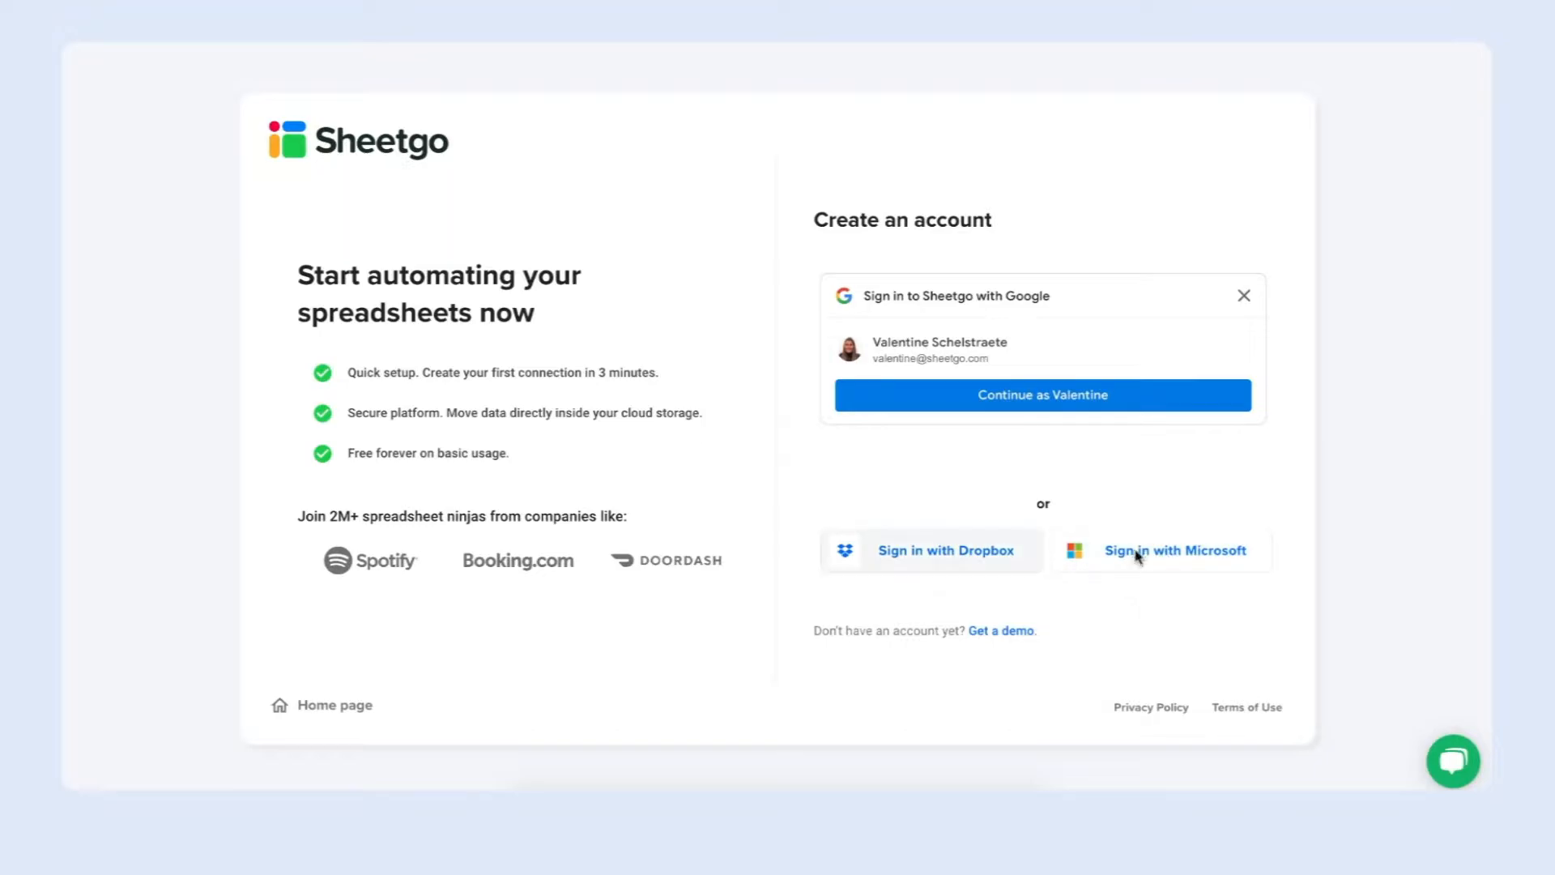
# Sign in to Sheetgo with the suggested Google account and start a new workflow from a new connection.
pyautogui.click(1022, 399)
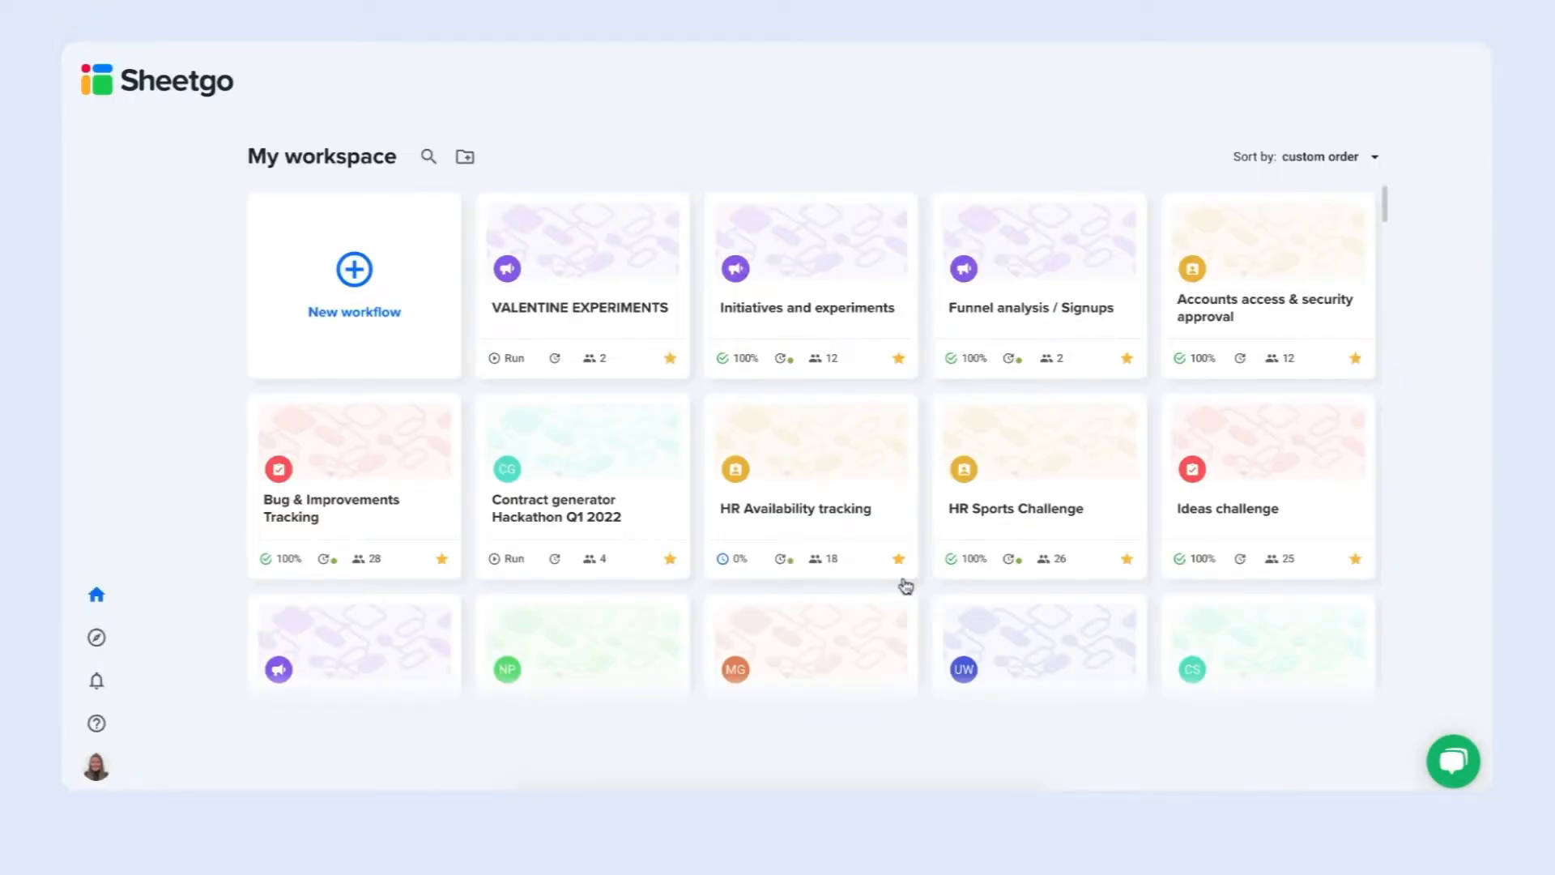
pyautogui.click(351, 279)
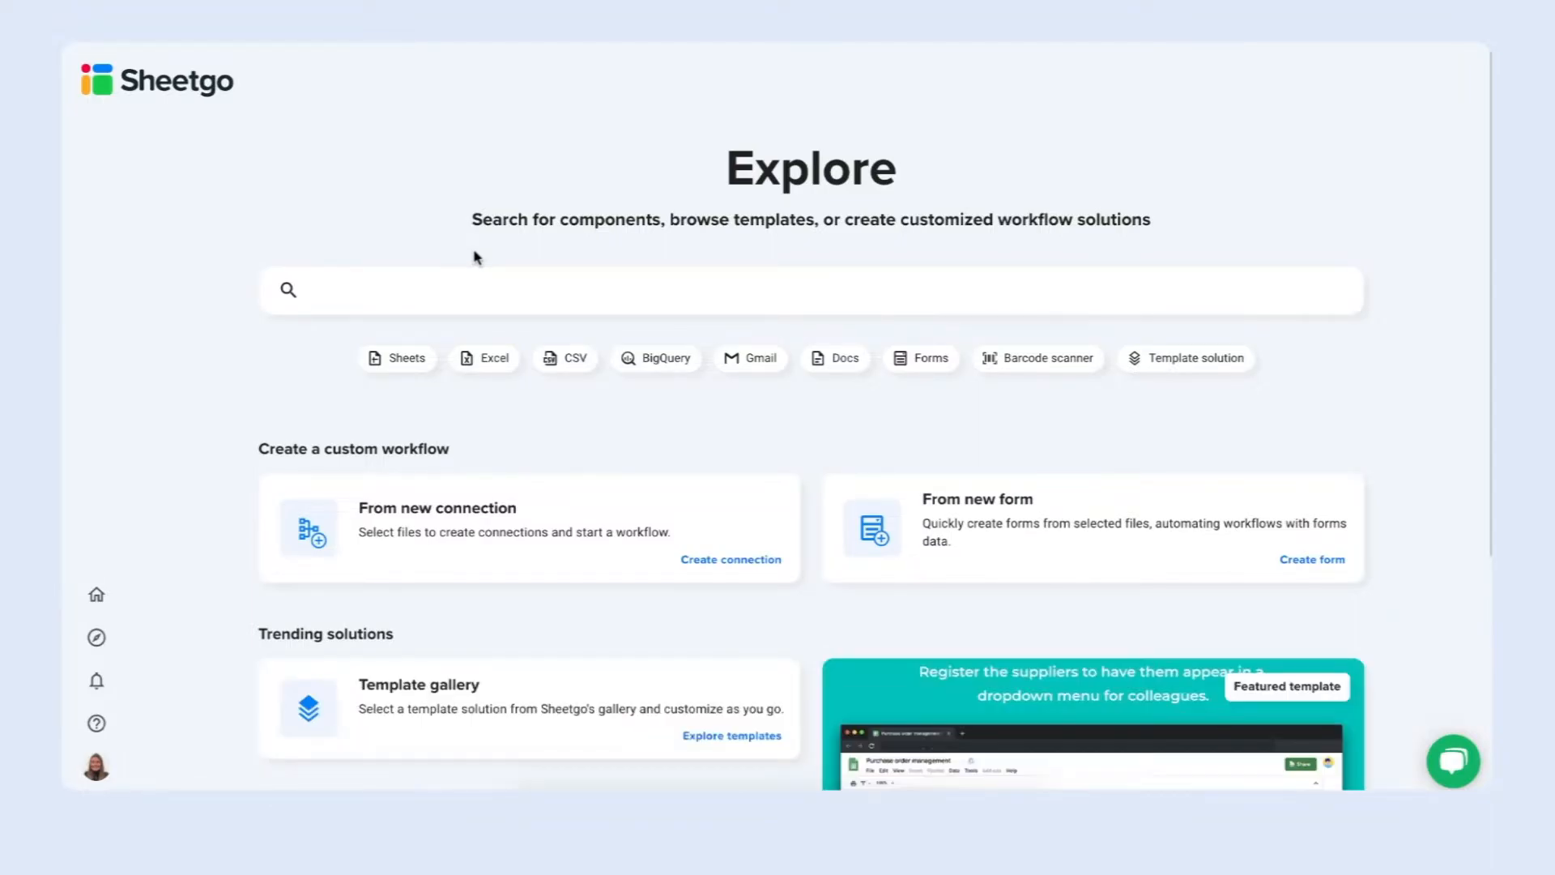
pyautogui.click(723, 561)
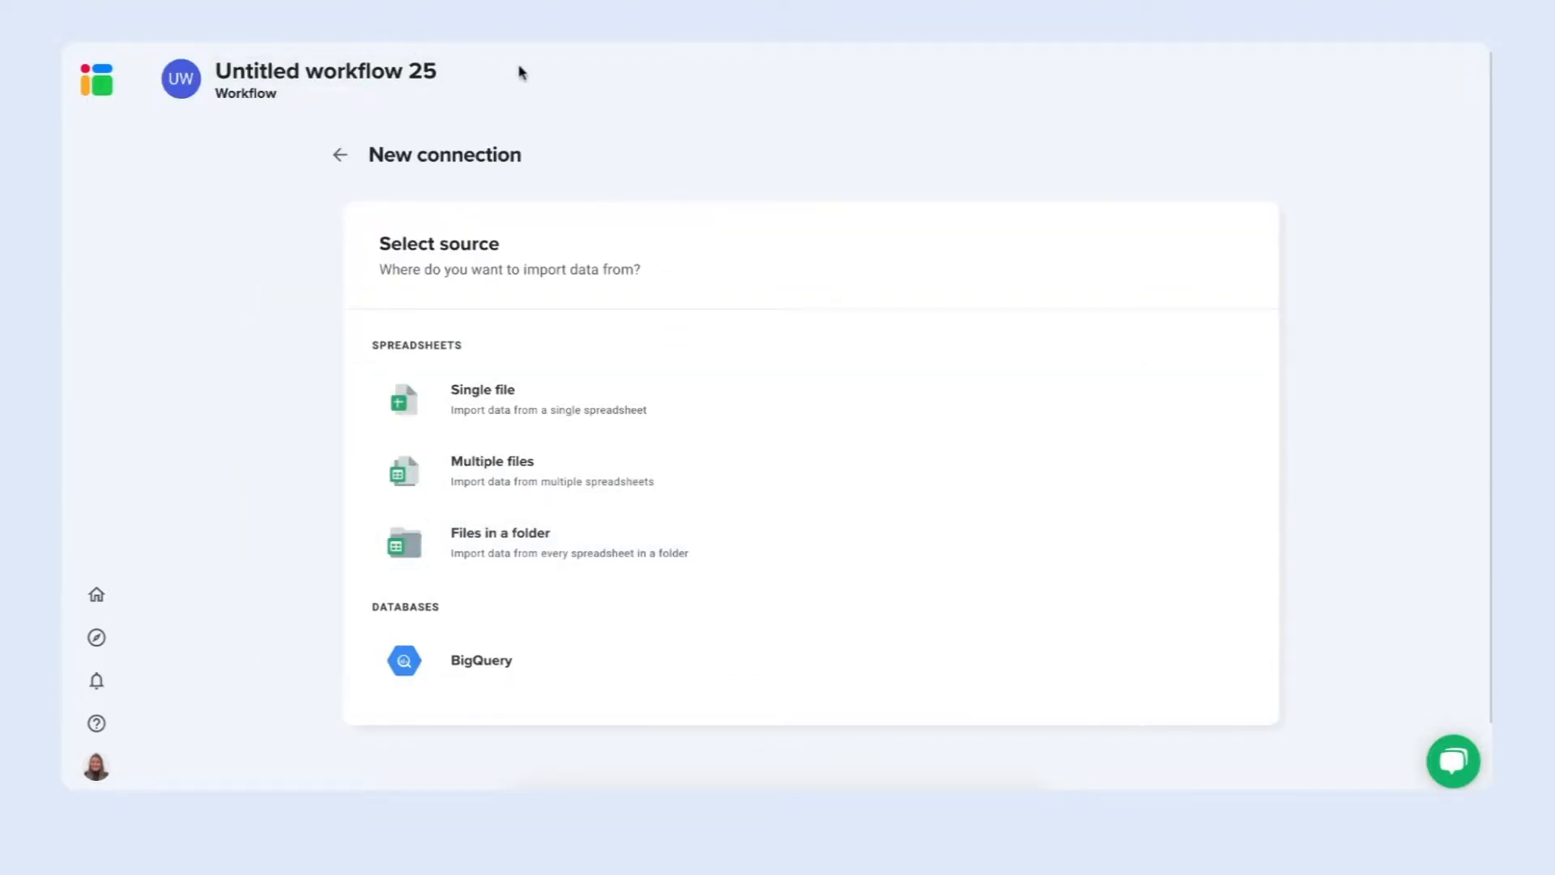
# Rename the untitled workflow to "Split Google Sheets".
pyautogui.tripleClick(389, 70)
pyautogui.write('S')
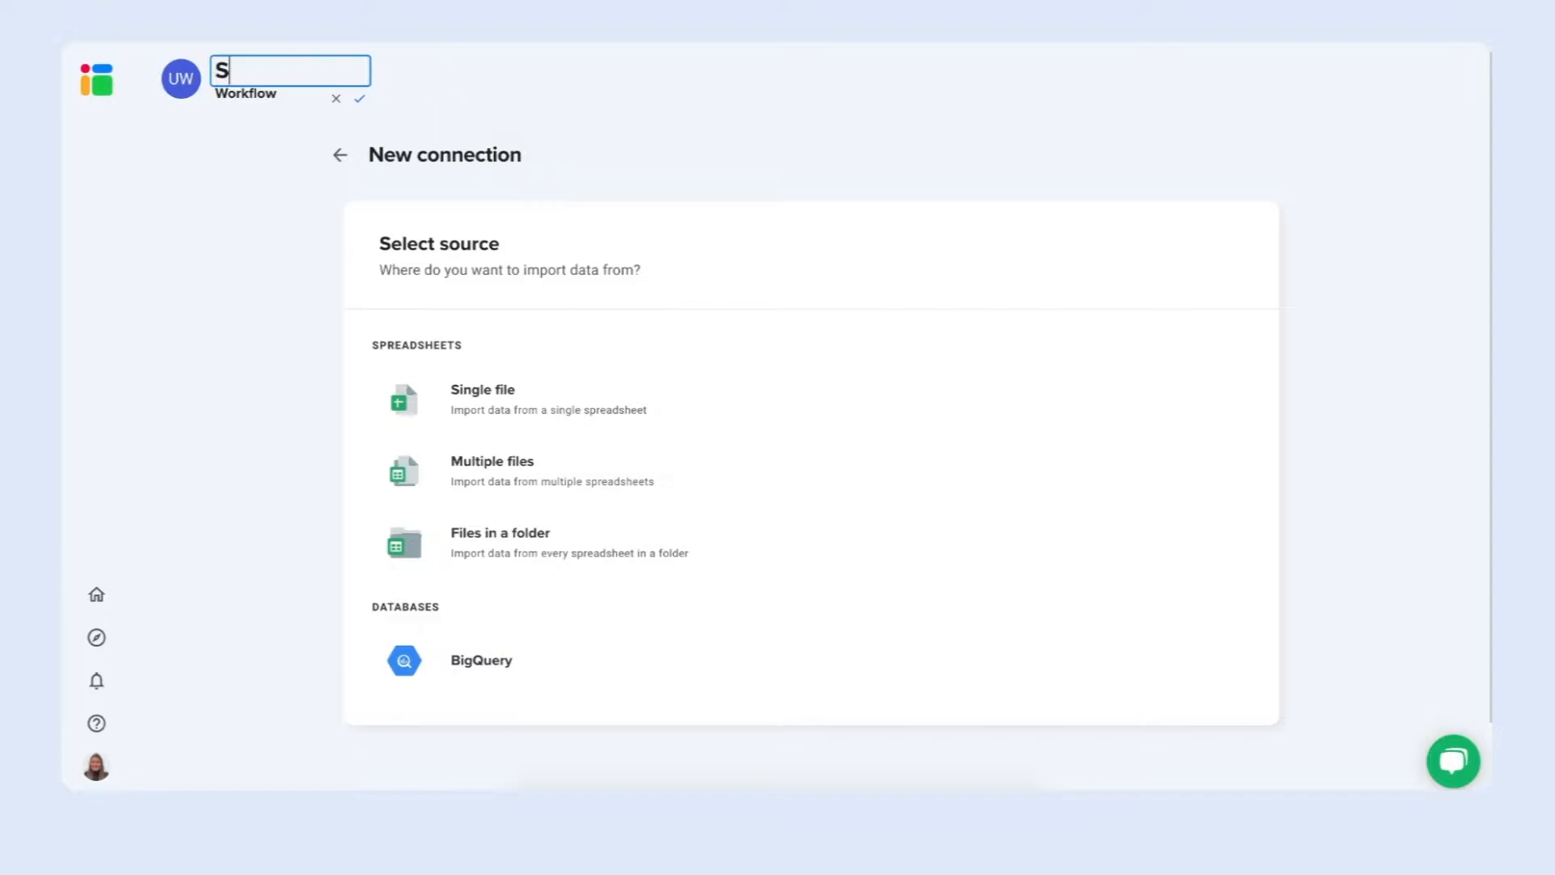
pyautogui.write('plit Google Sheets')
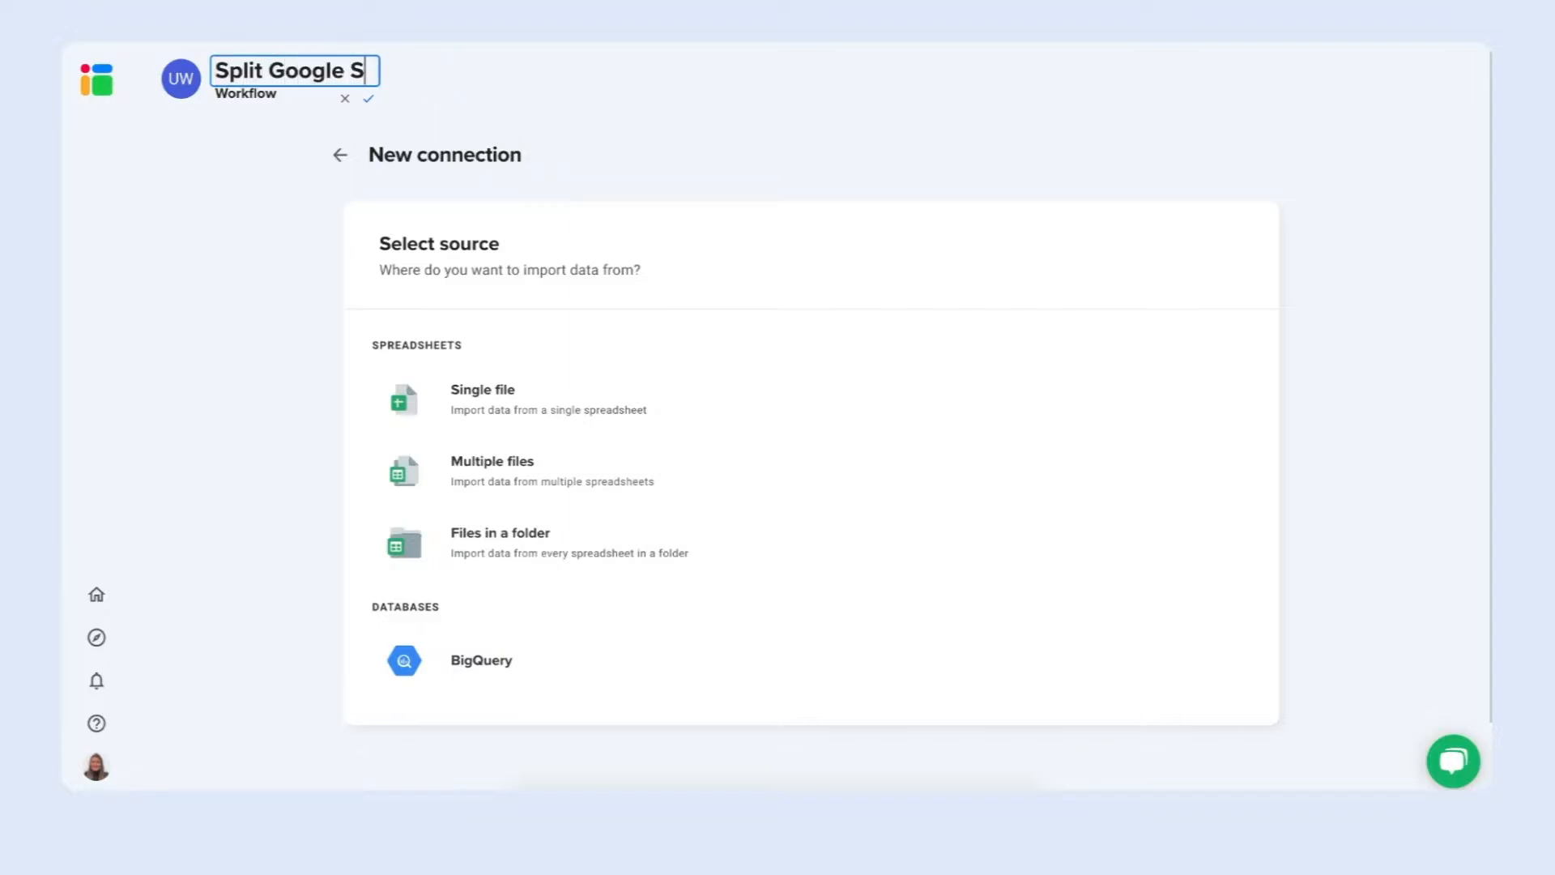
pyautogui.press('Return')
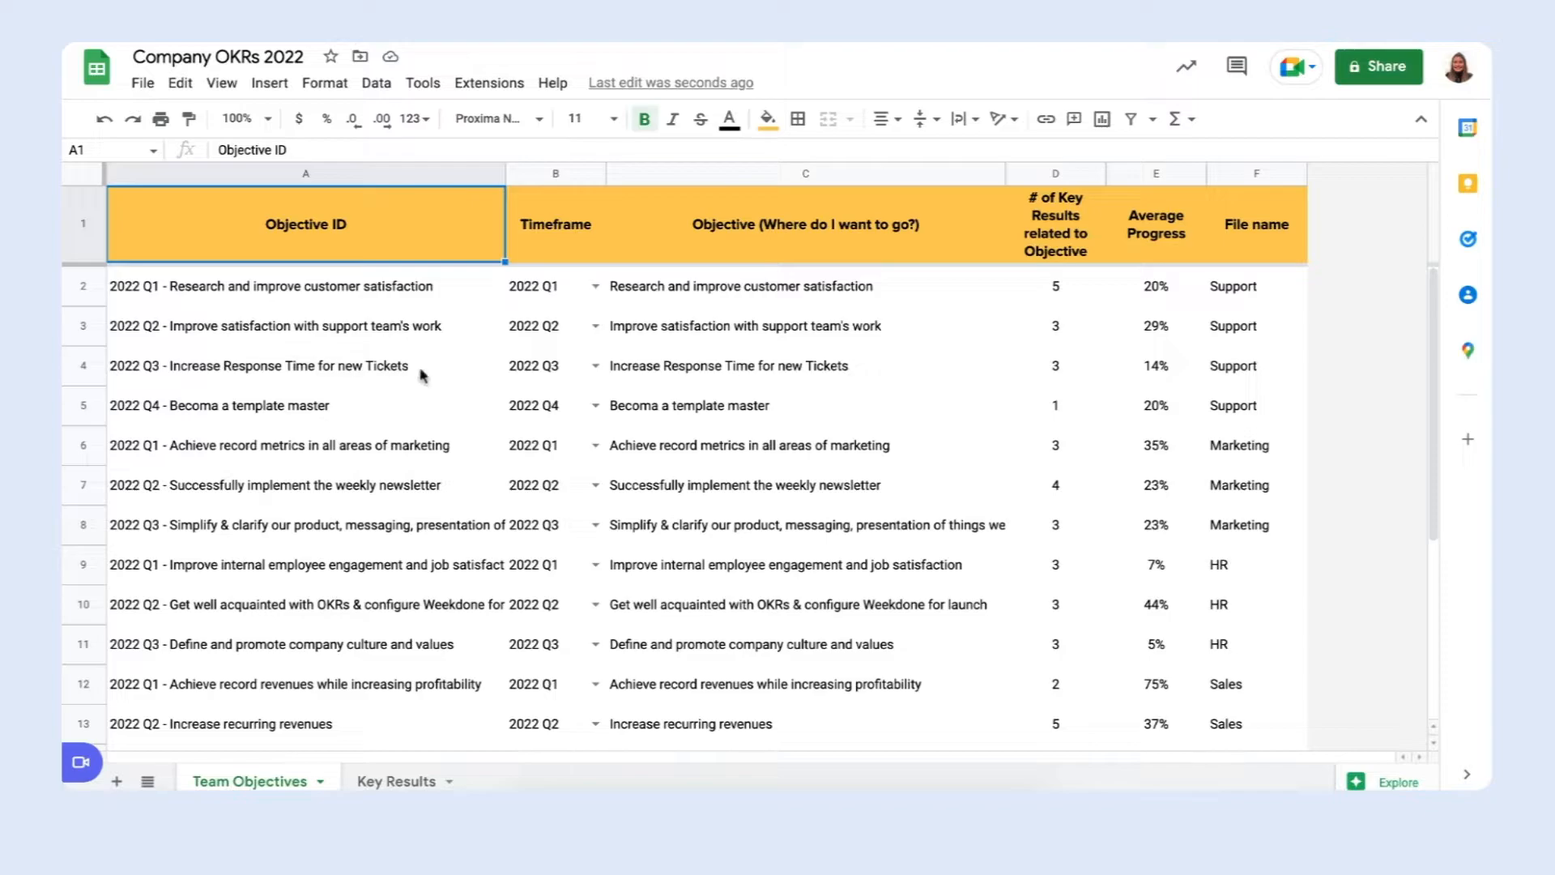
# In the Company OKRs 2022 spreadsheet in Google Sheets, examine the Key Results sheet, including its Owner column and first data row.
pyautogui.click(397, 782)
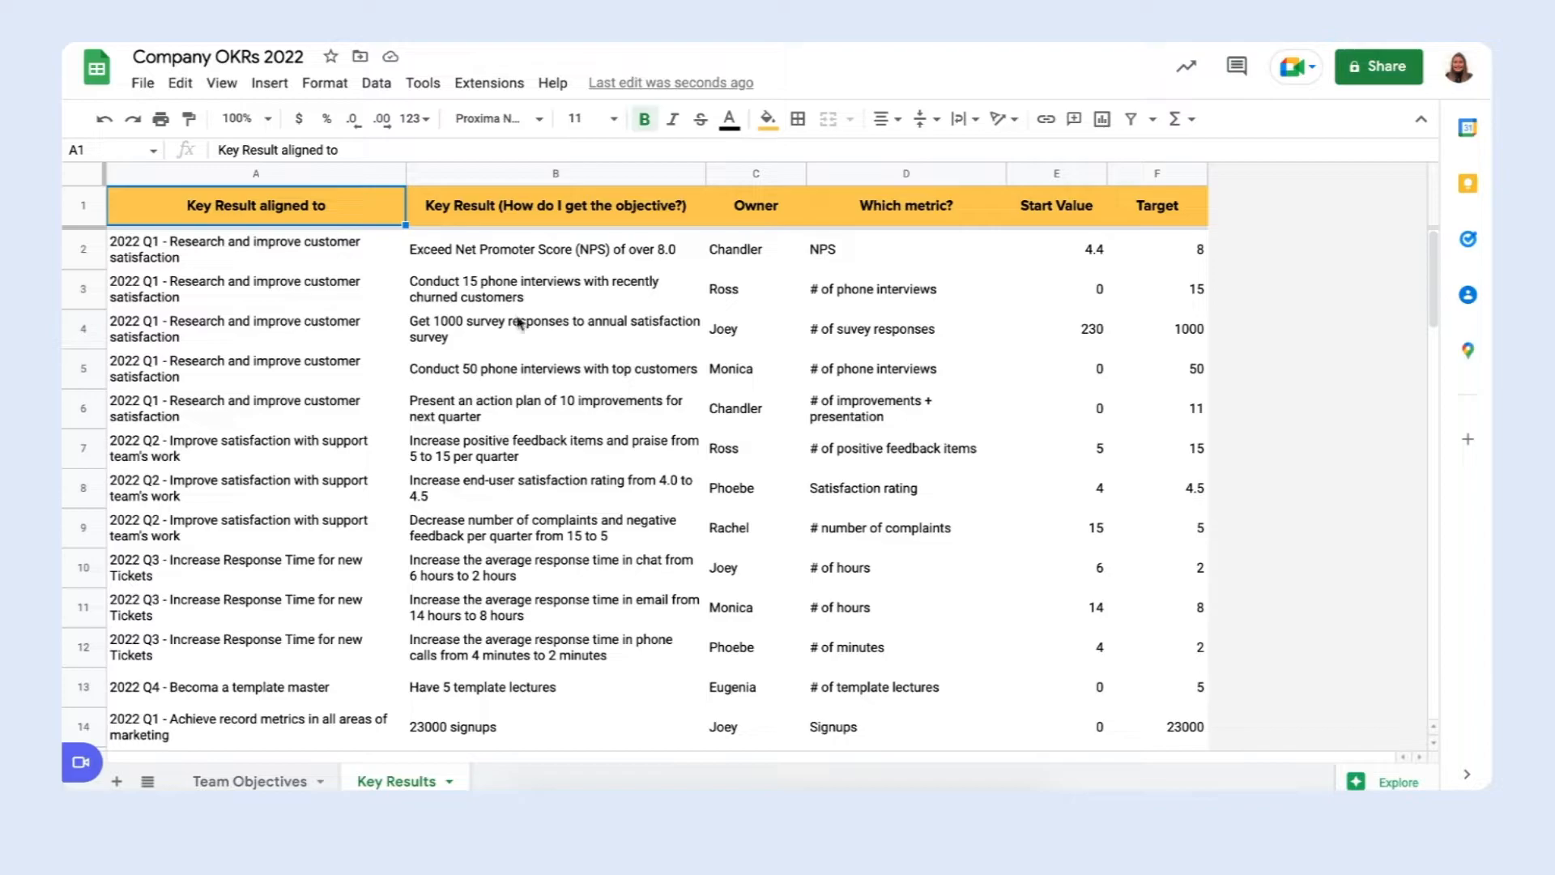
pyautogui.click(733, 173)
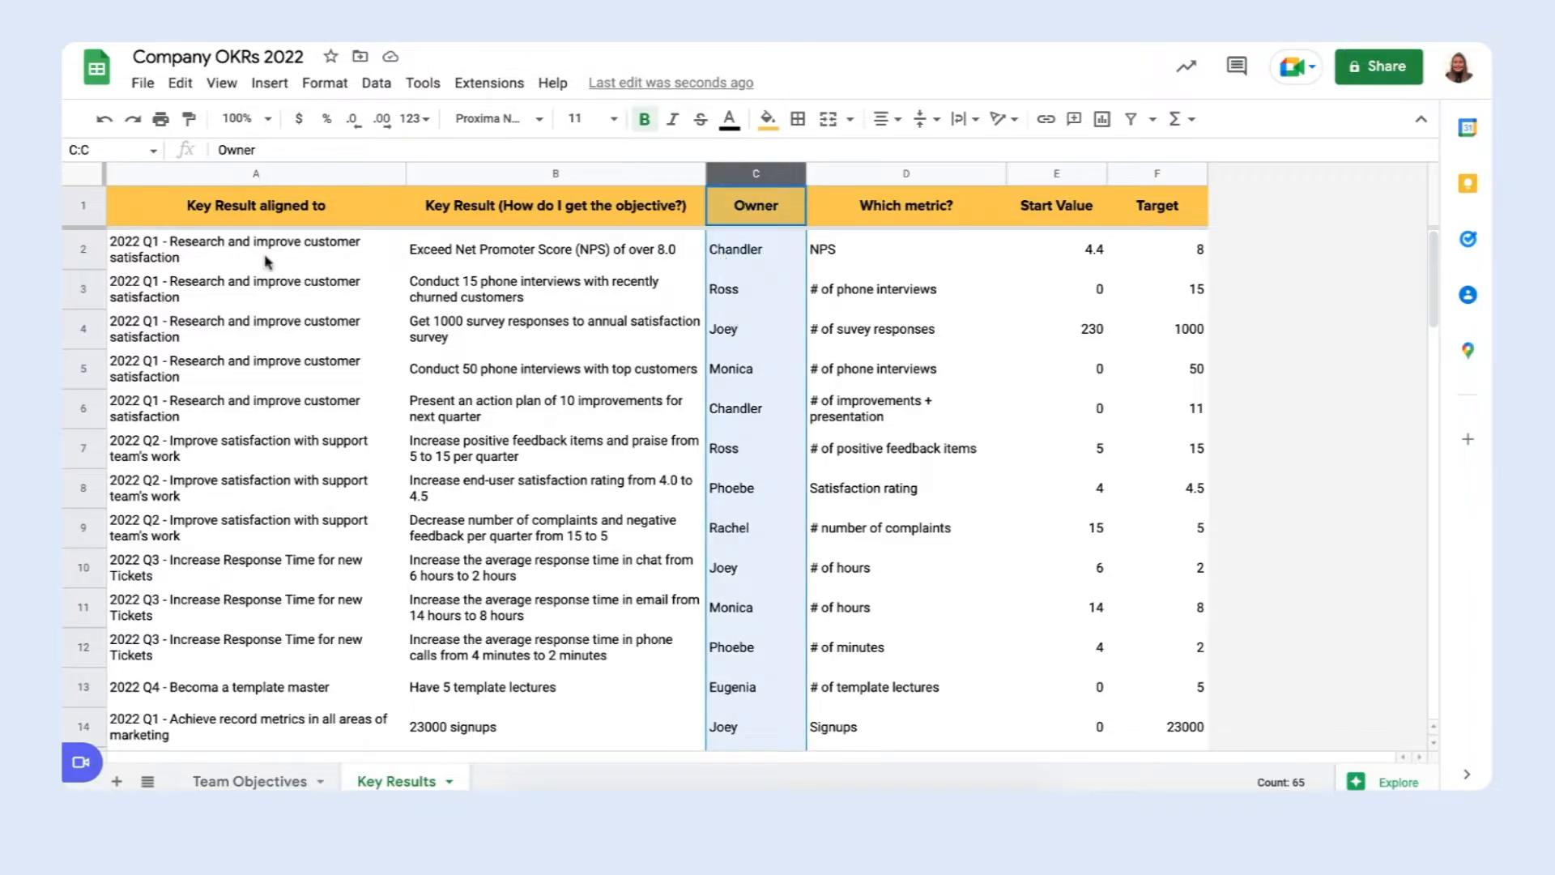
pyautogui.click(88, 251)
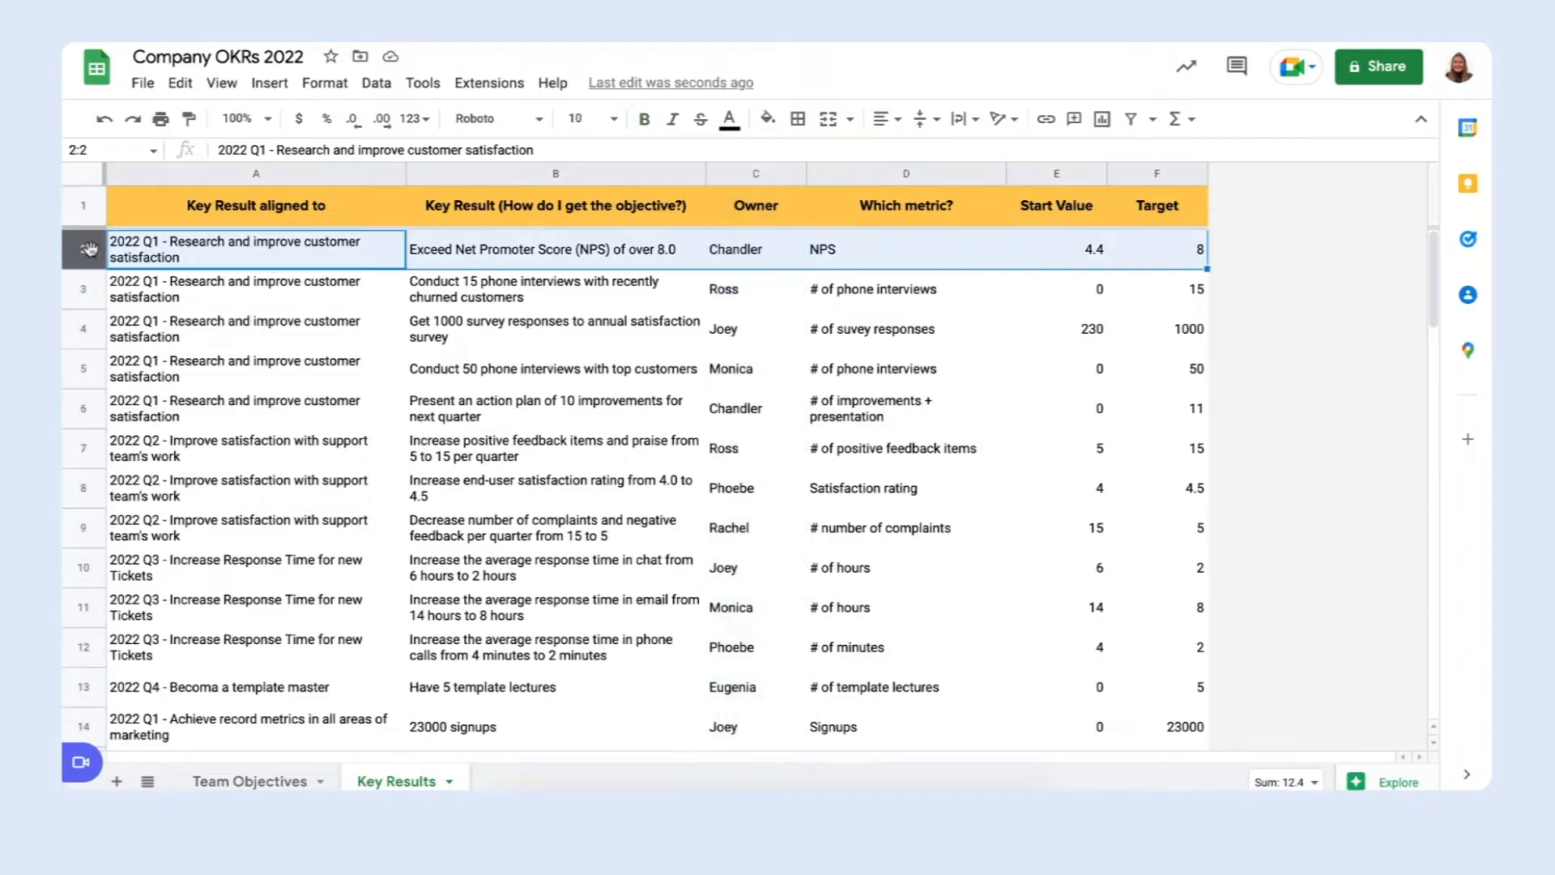
pyautogui.click(746, 168)
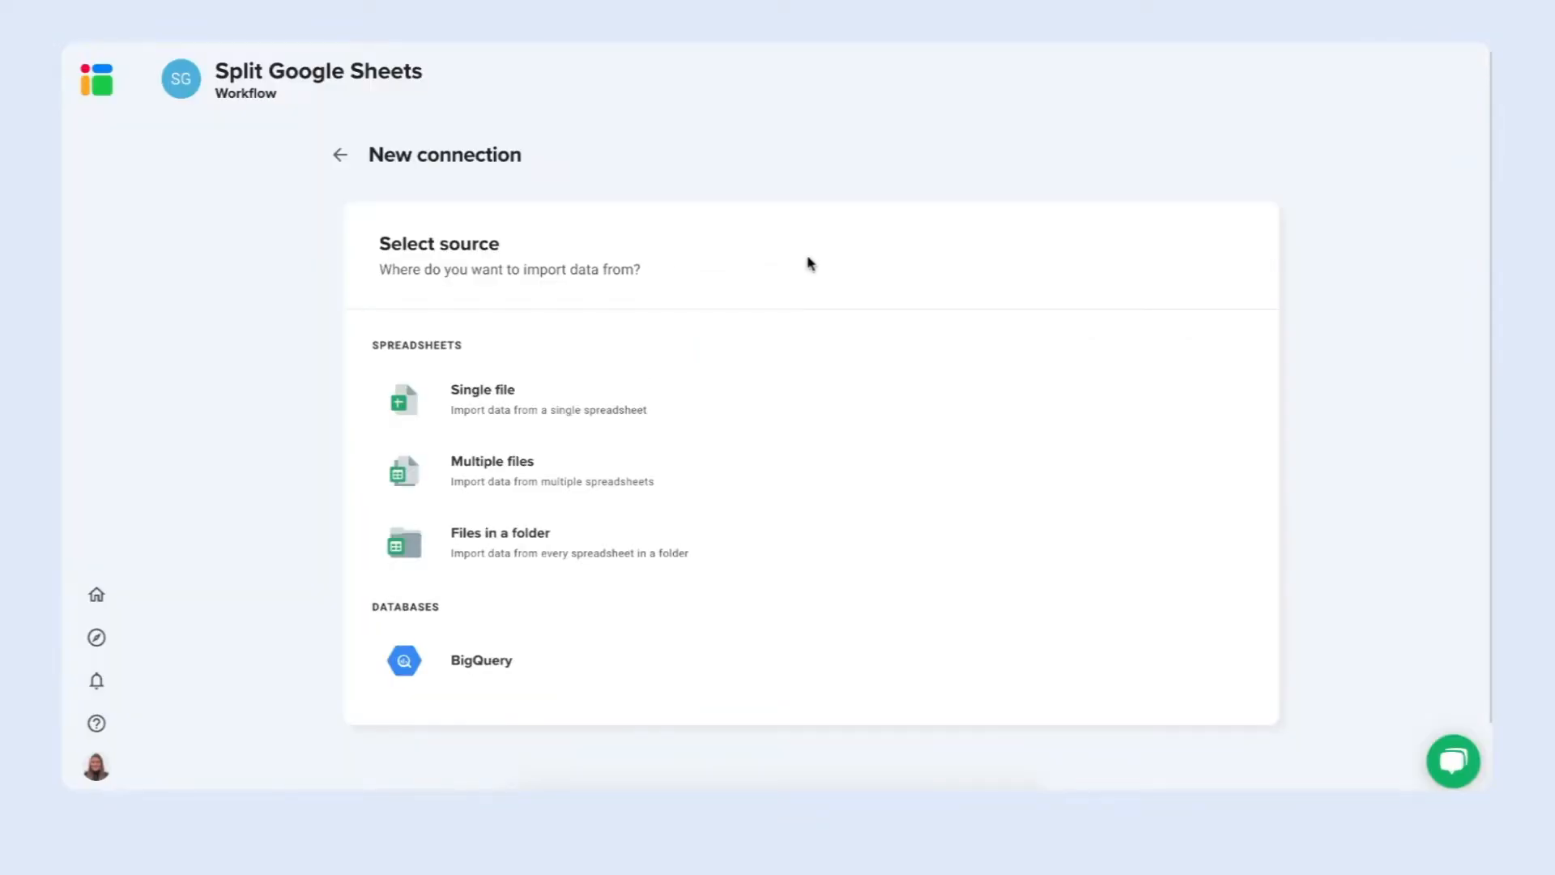
# In Sheetgo, set the connection's source to a single file and choose Company OKRs 2022 from Google Drive.
pyautogui.click(694, 410)
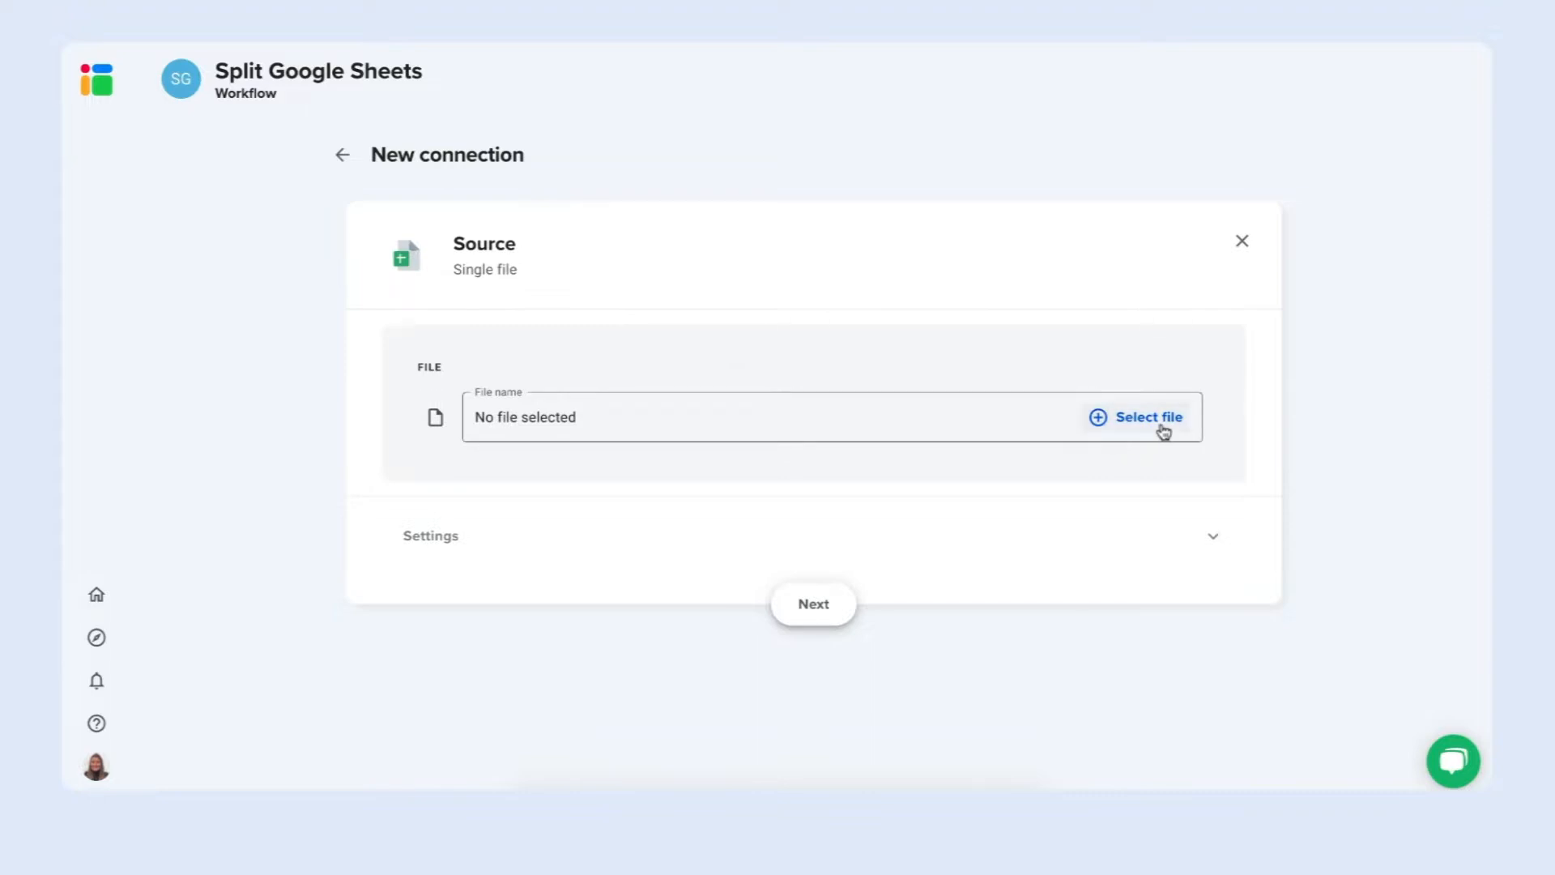
pyautogui.click(1164, 431)
pyautogui.write('Company OKRs 2')
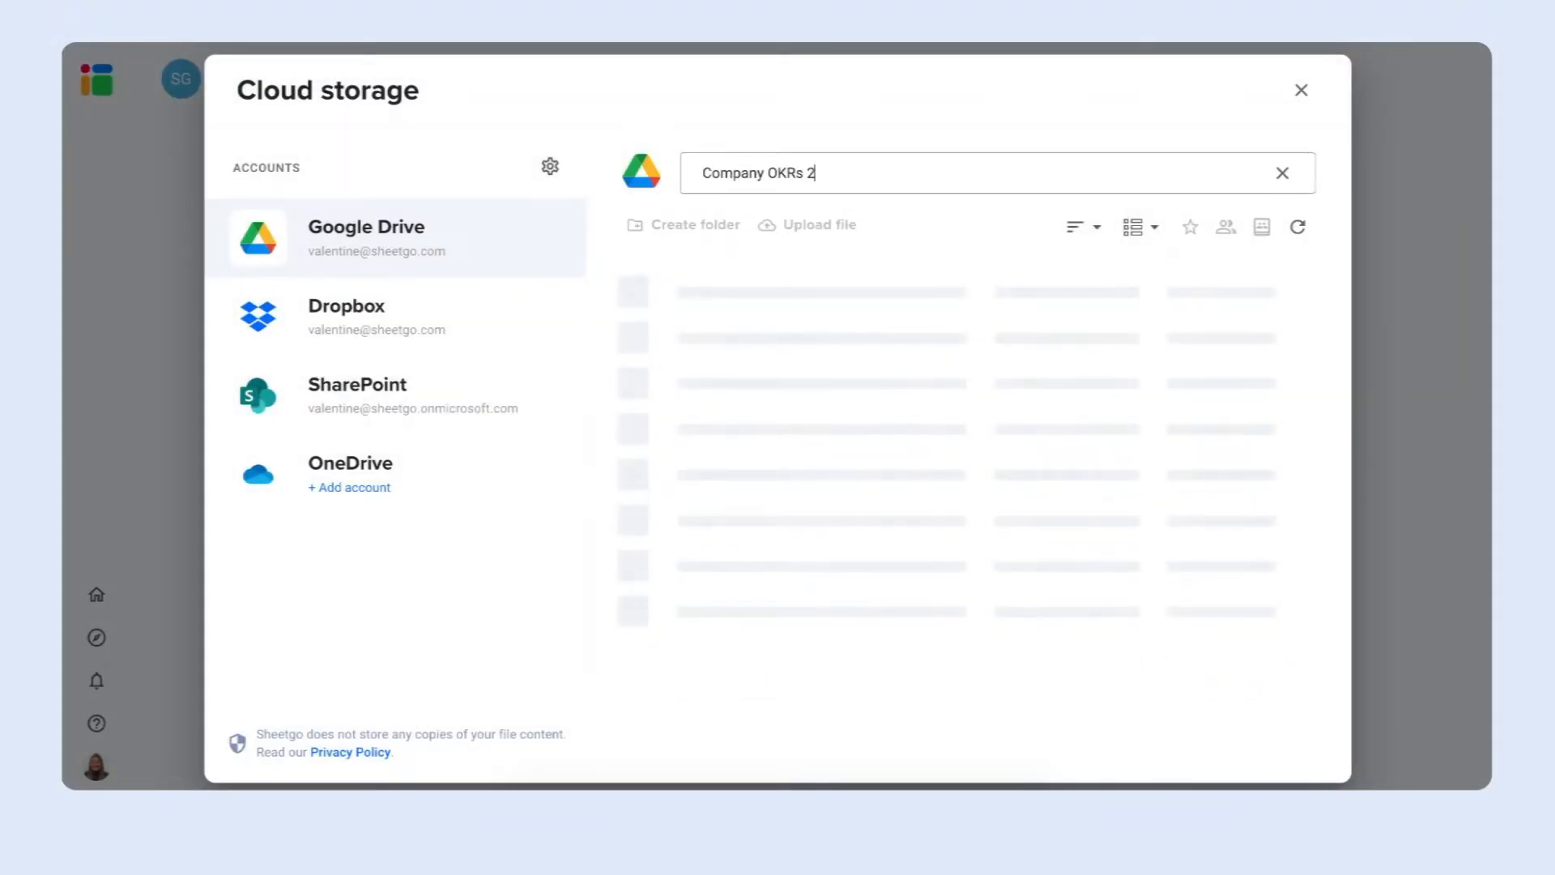
pyautogui.write('022')
pyautogui.click(842, 294)
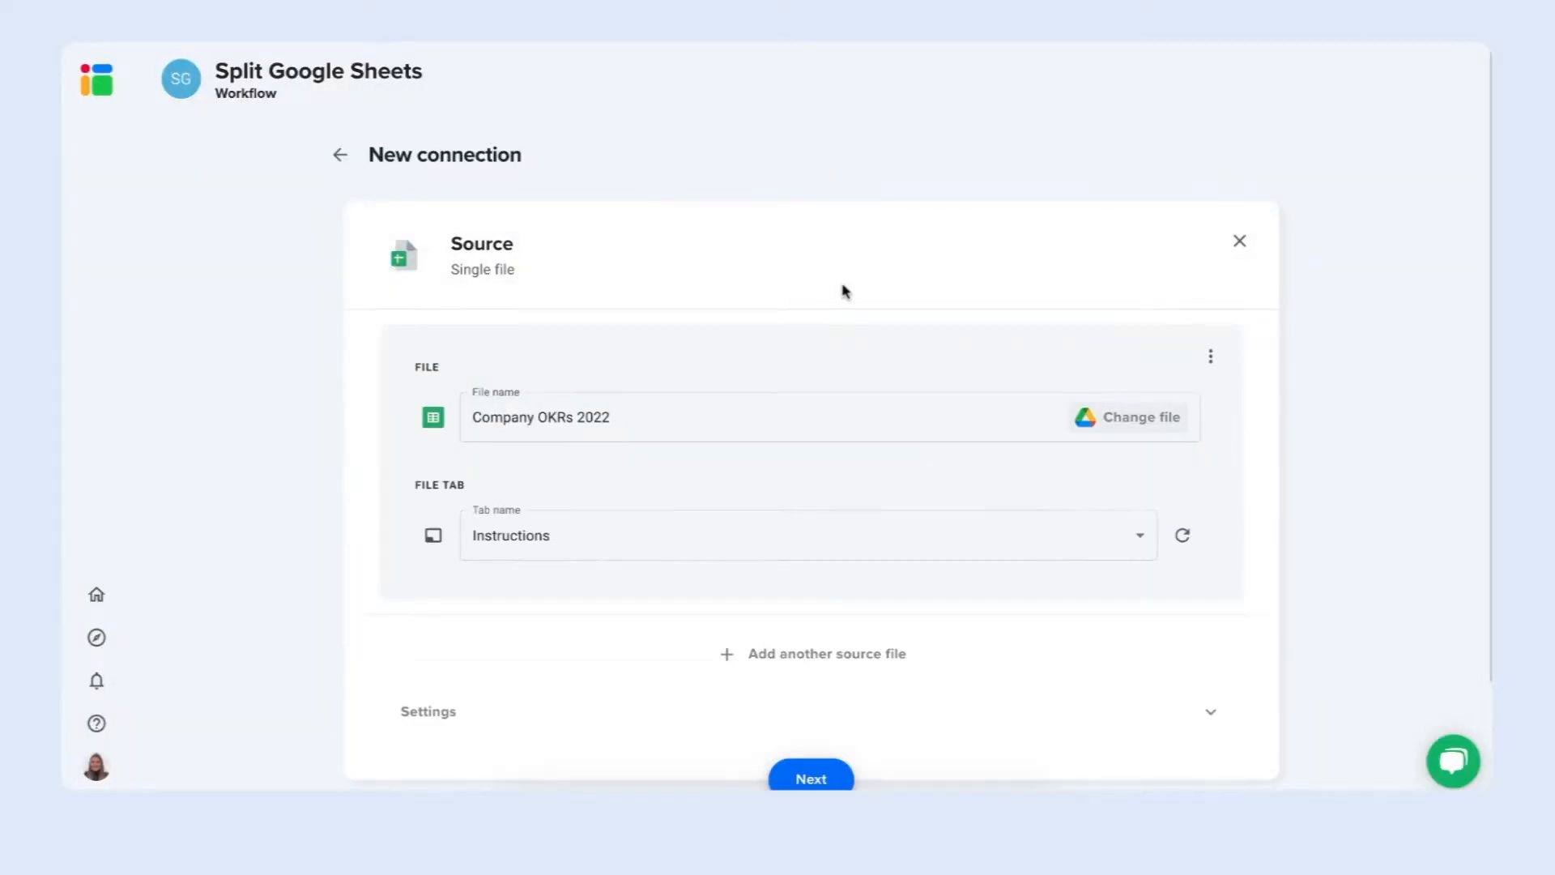
# Use the Key Results tab as the source data and continue to the processing choices.
pyautogui.click(834, 535)
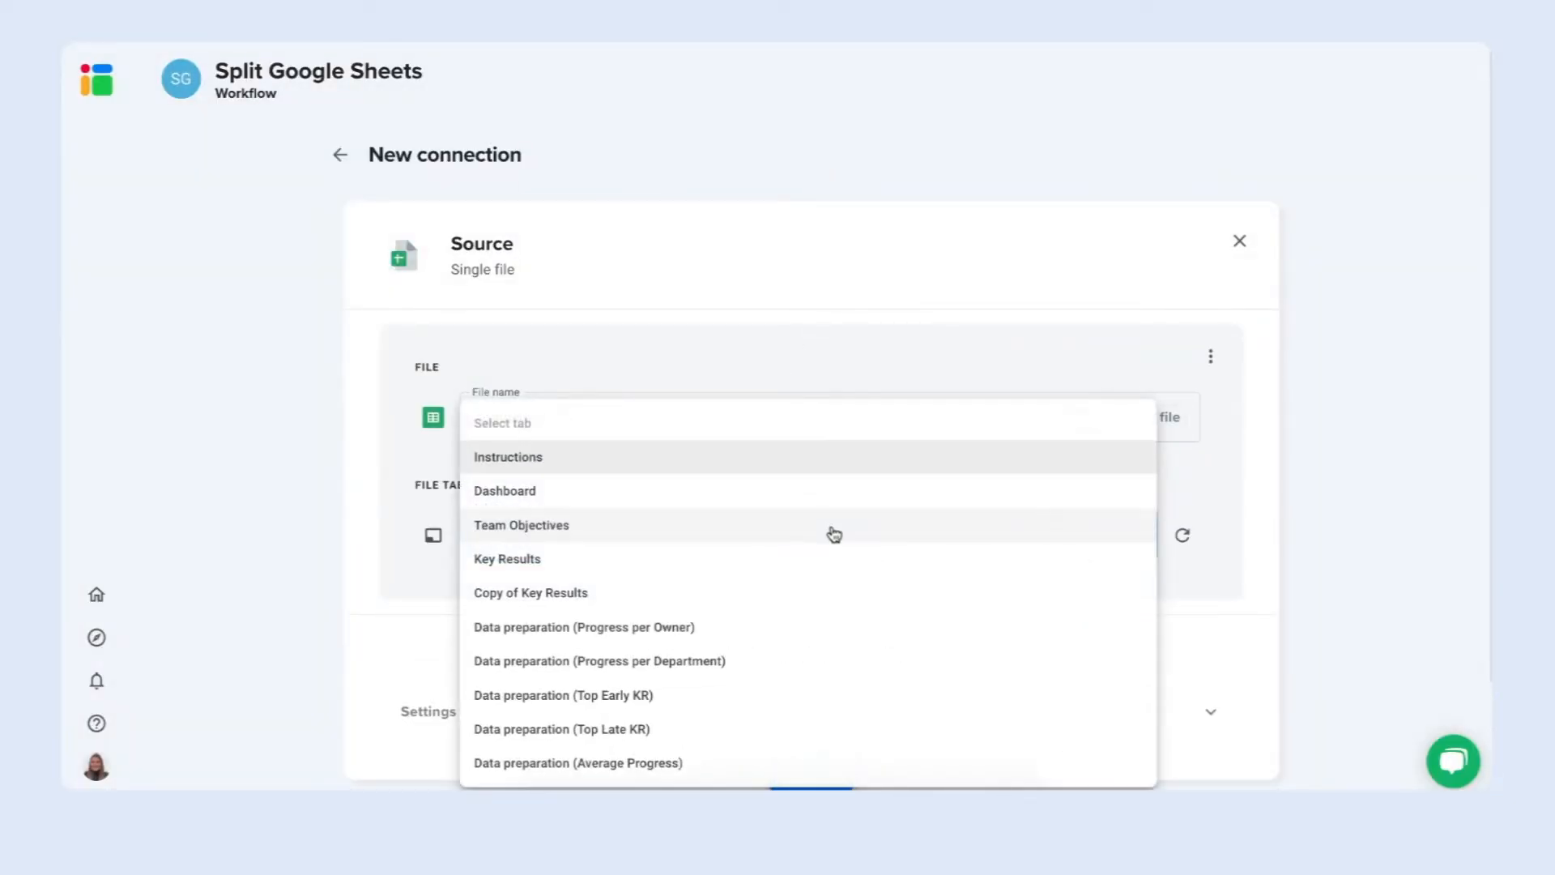
pyautogui.click(742, 567)
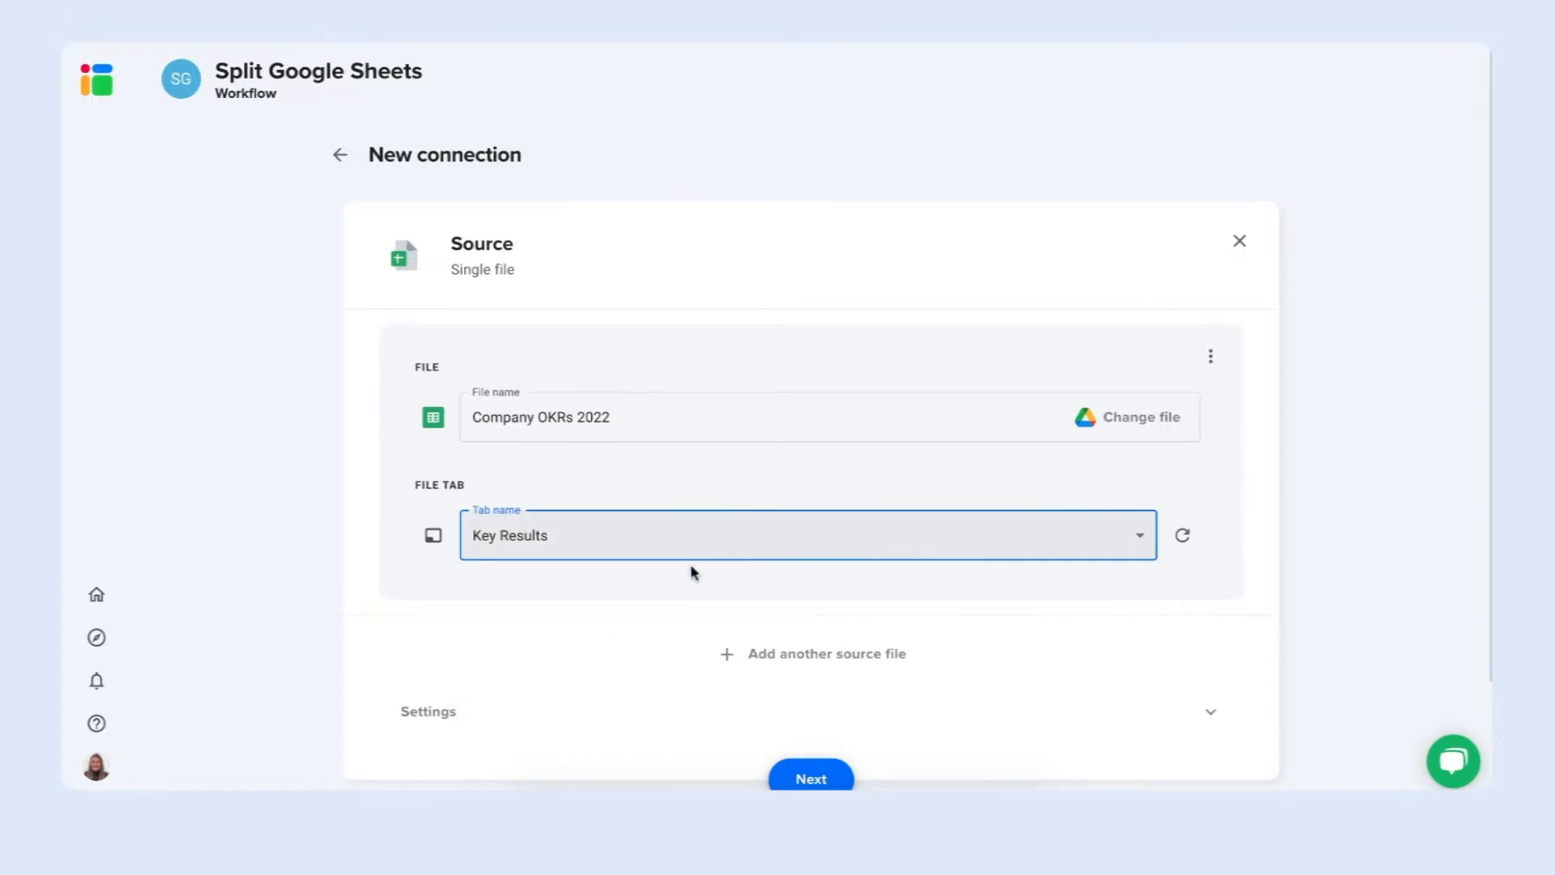
pyautogui.click(818, 777)
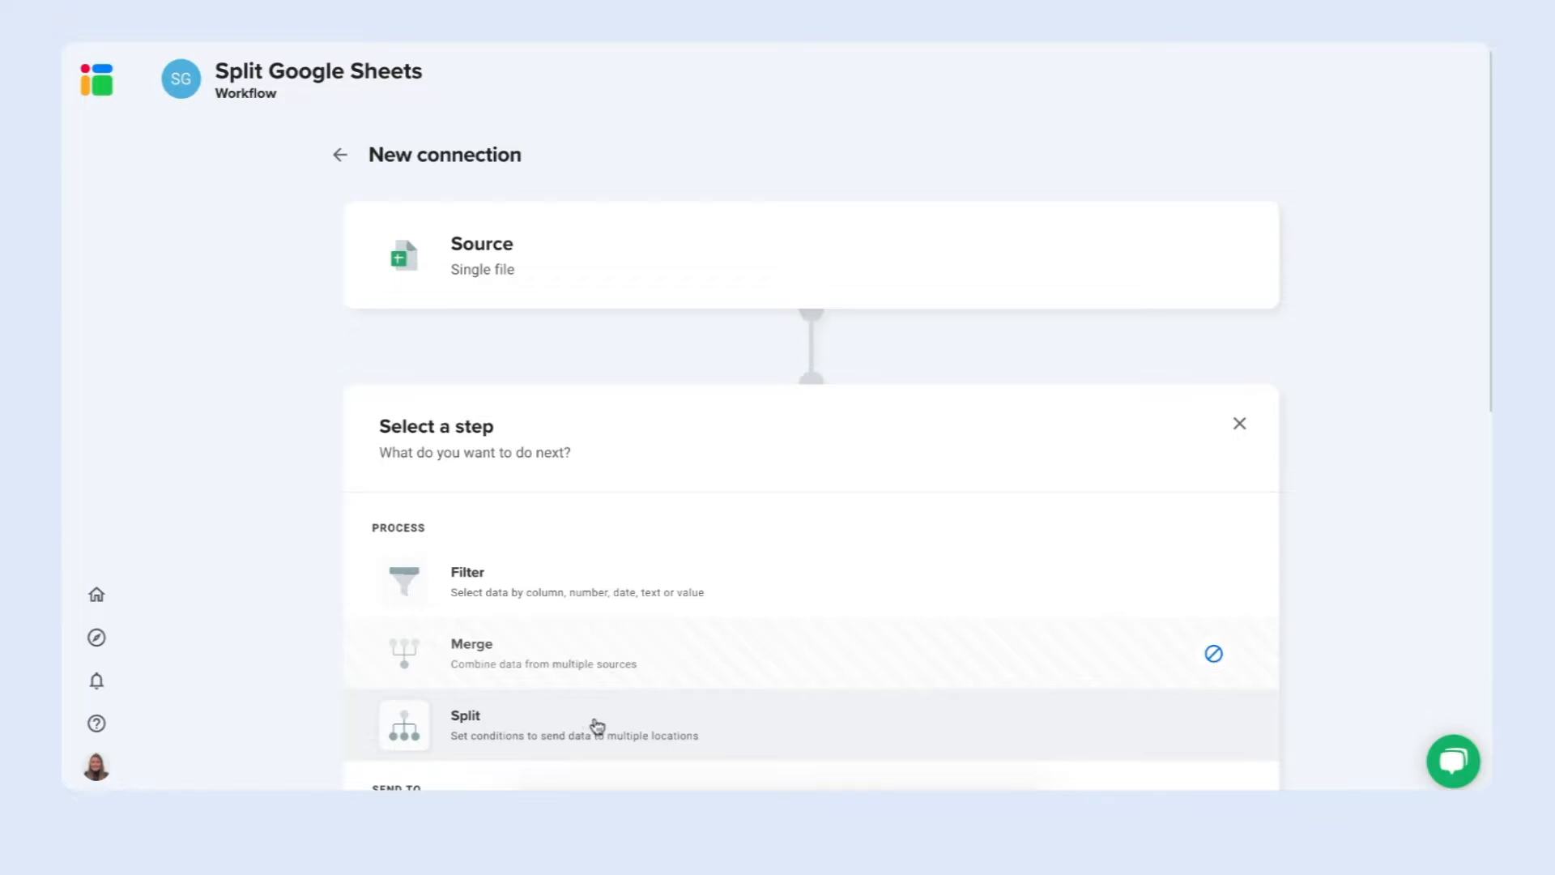
# Add a Split process that divides the data by Column C : Owner and continue to the destination choices.
pyautogui.click(597, 725)
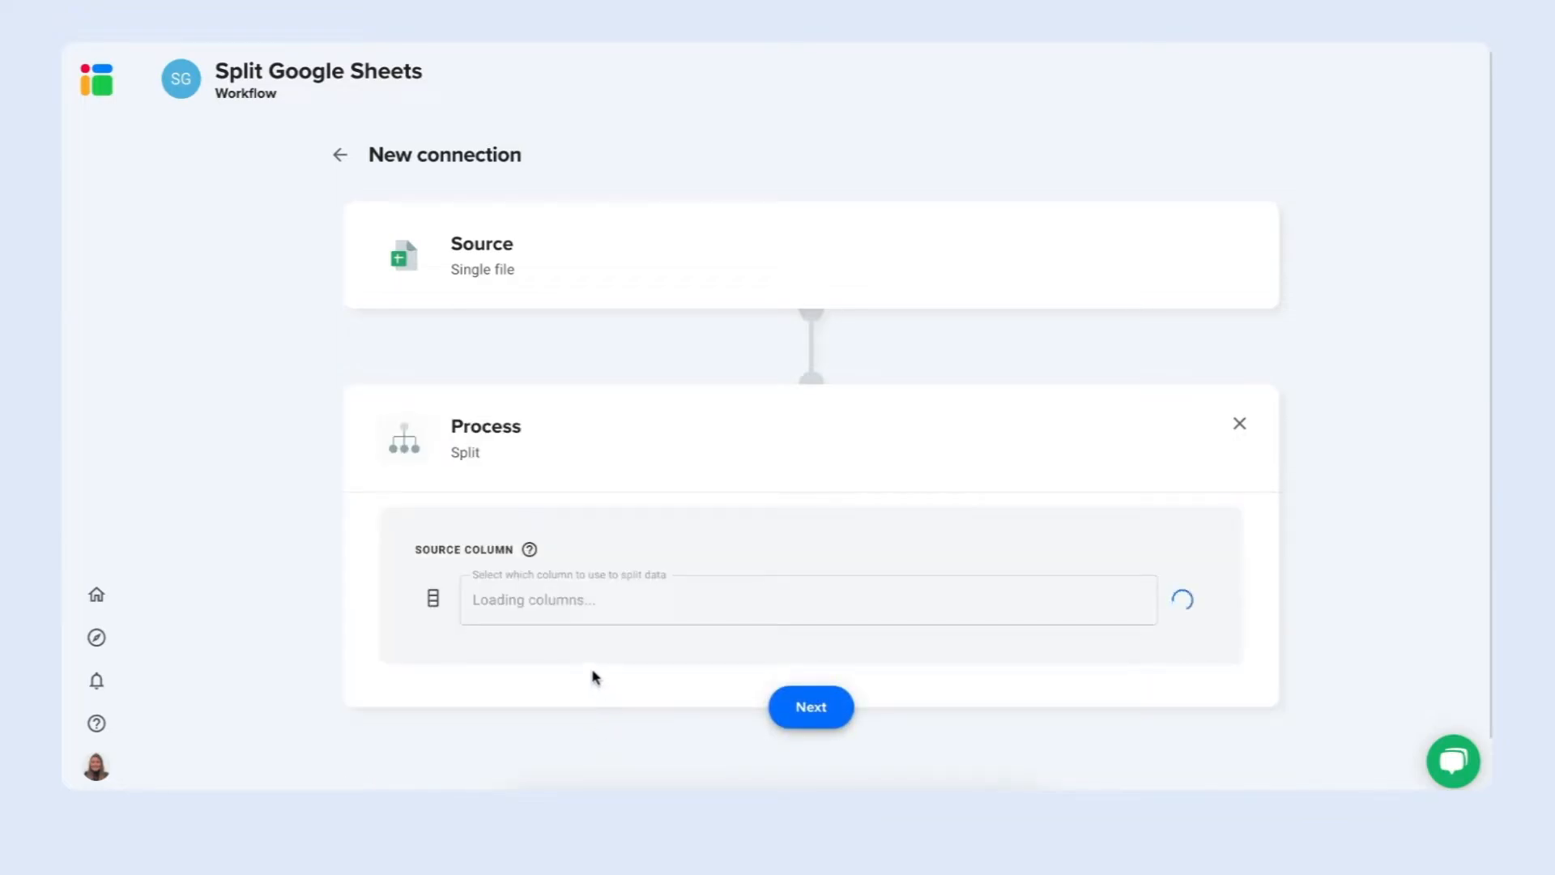
pyautogui.click(1011, 613)
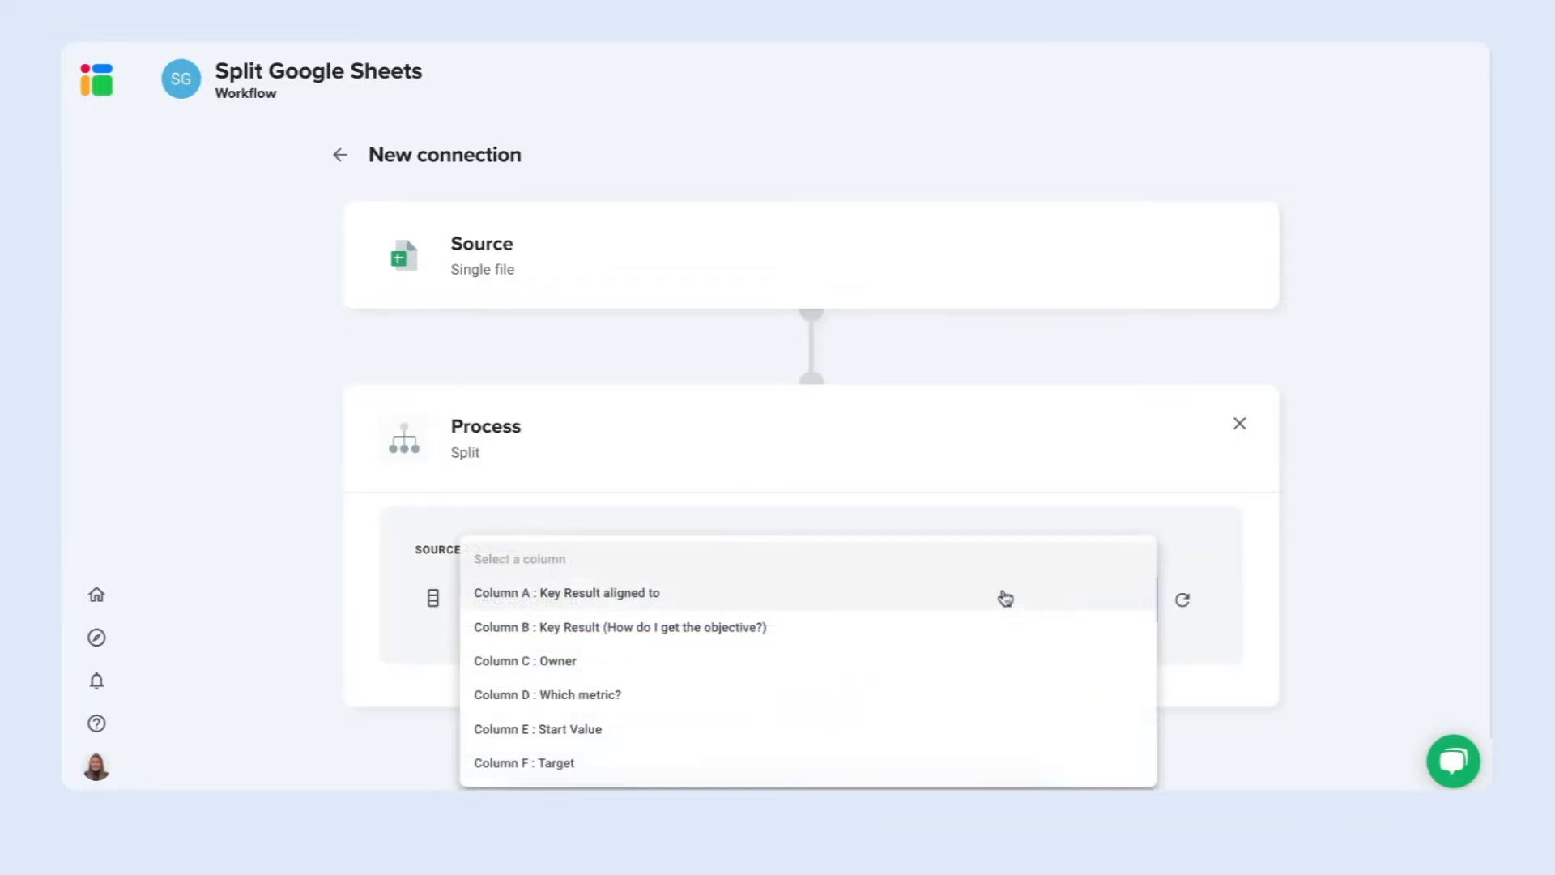
pyautogui.click(671, 664)
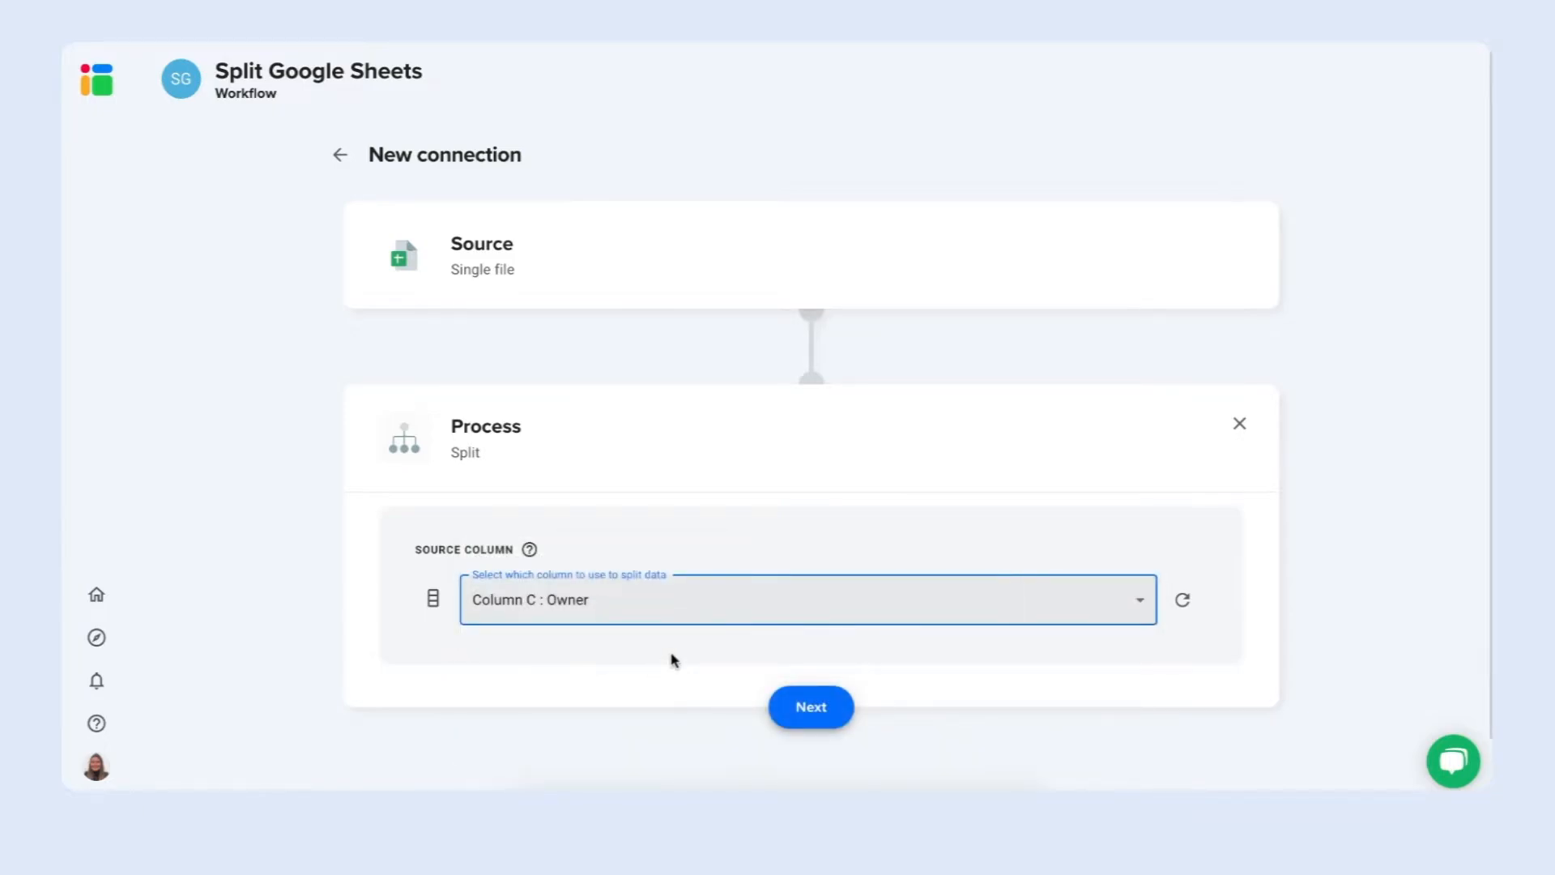
pyautogui.click(811, 706)
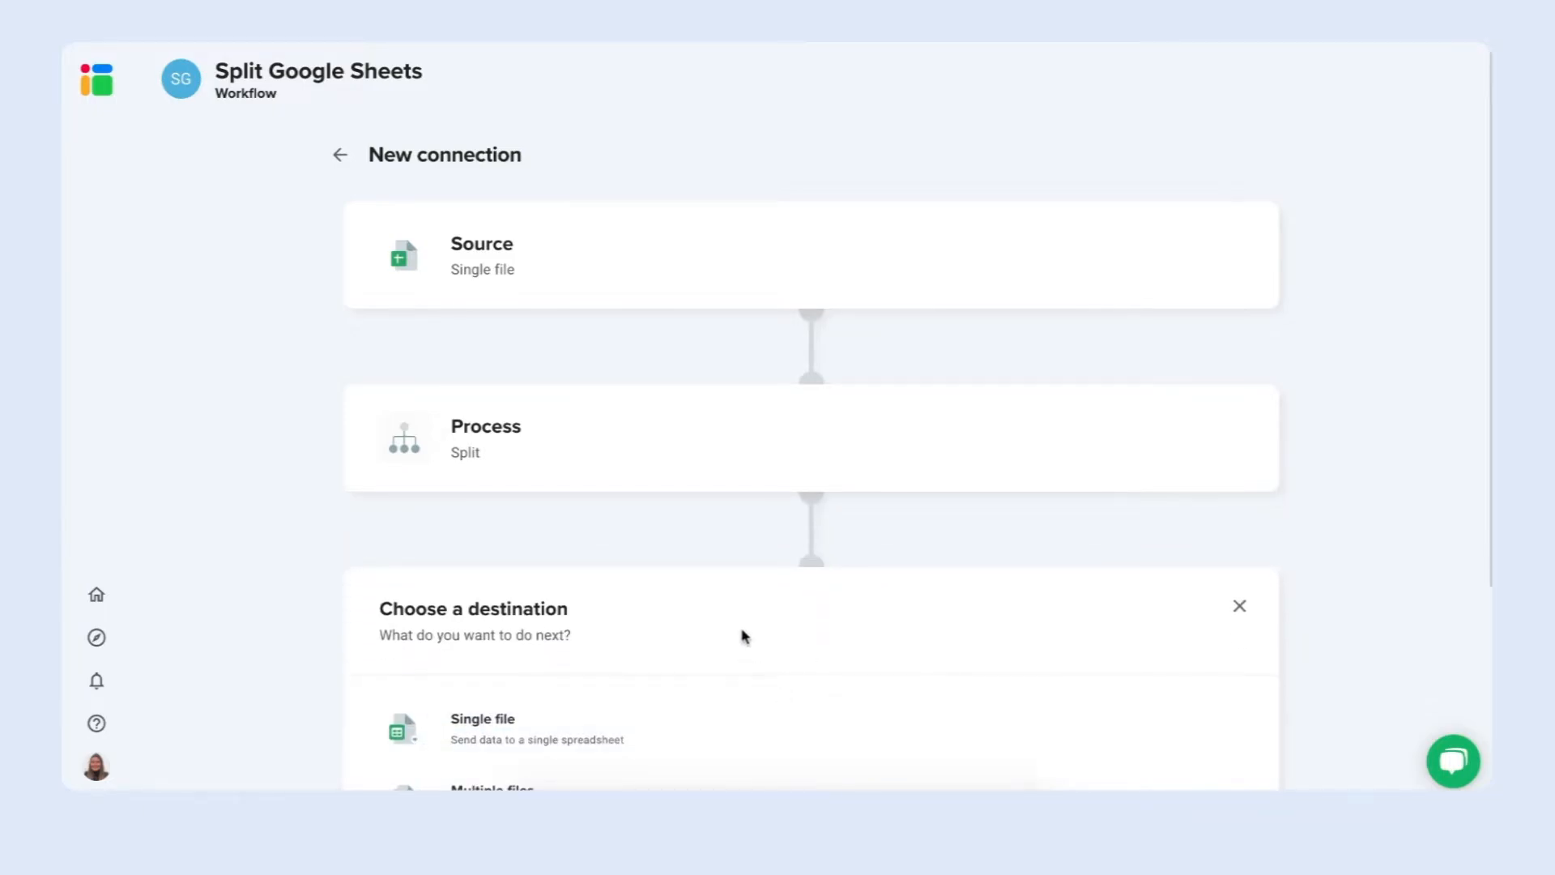
# Choose Files in a folder as the destination for the split data.
pyautogui.scroll(-2, 741, 636)
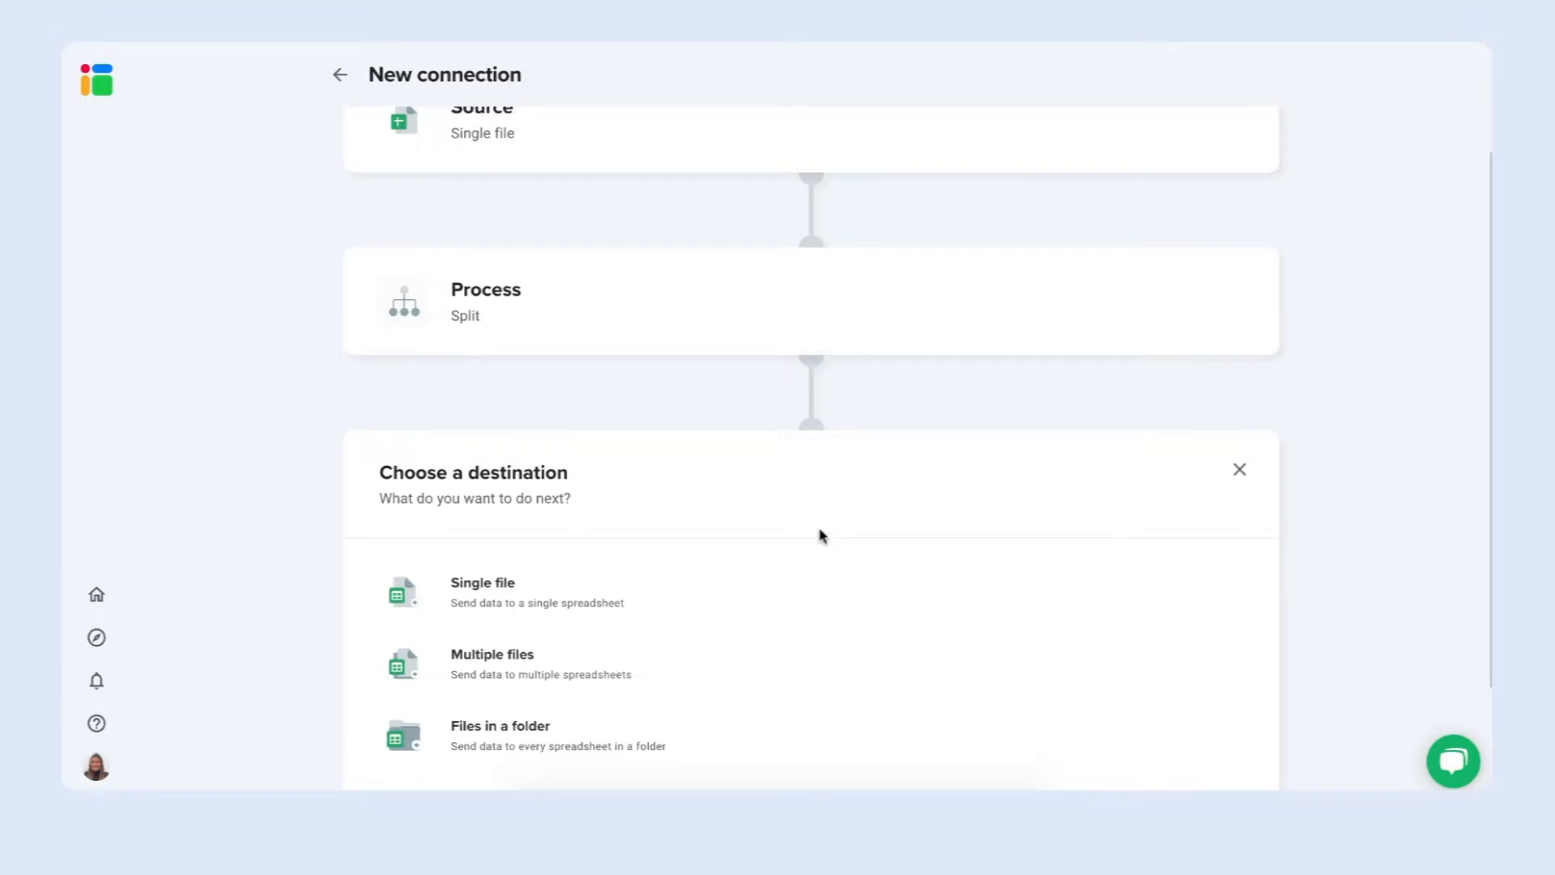
pyautogui.scroll(-1, 815, 536)
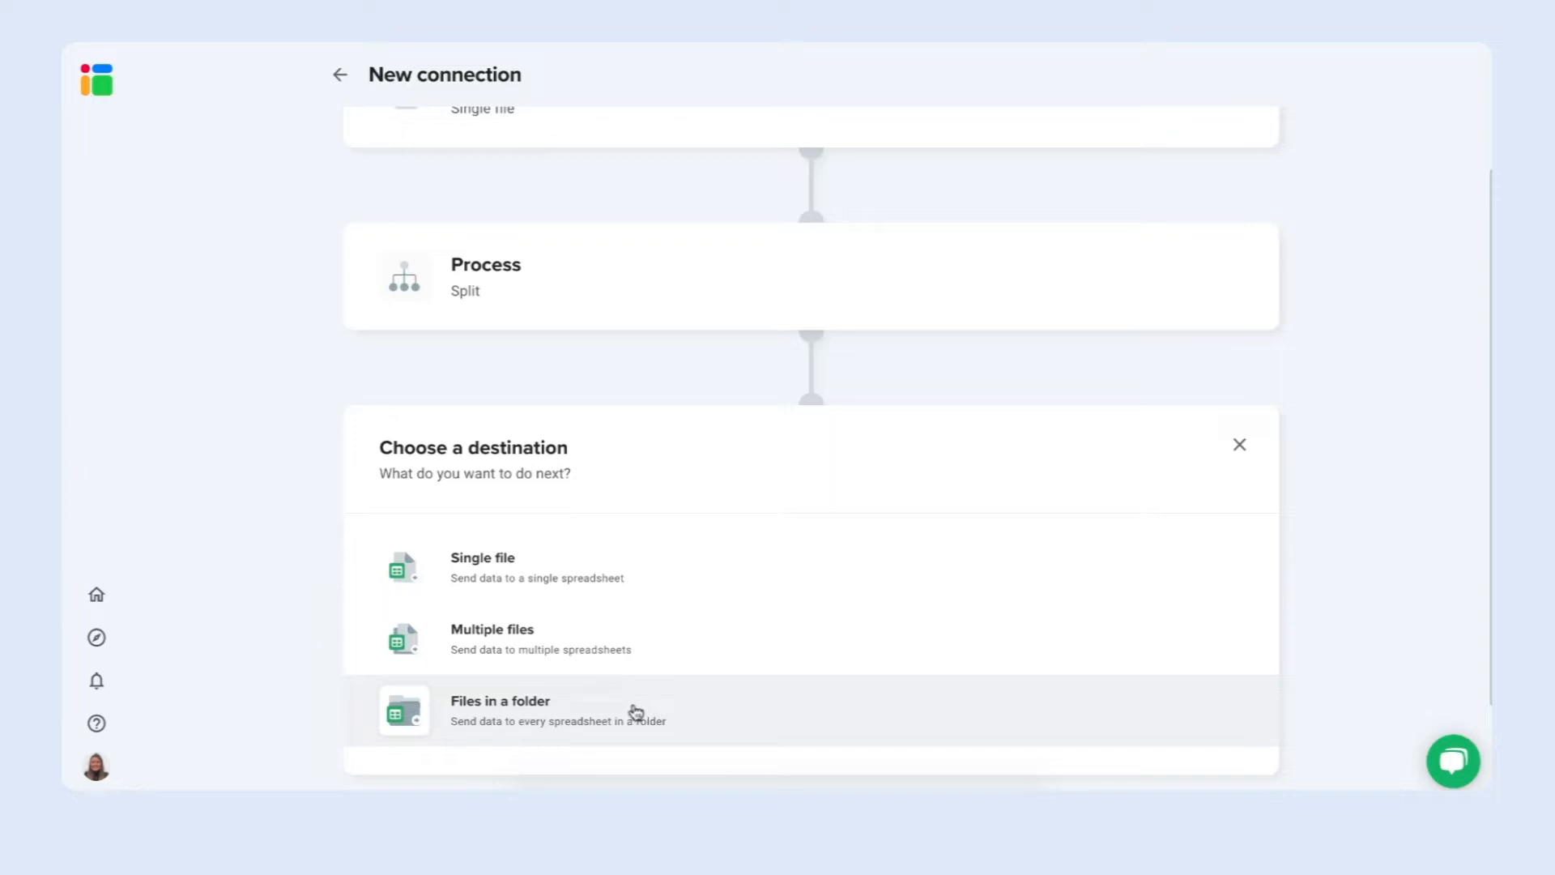
pyautogui.click(712, 712)
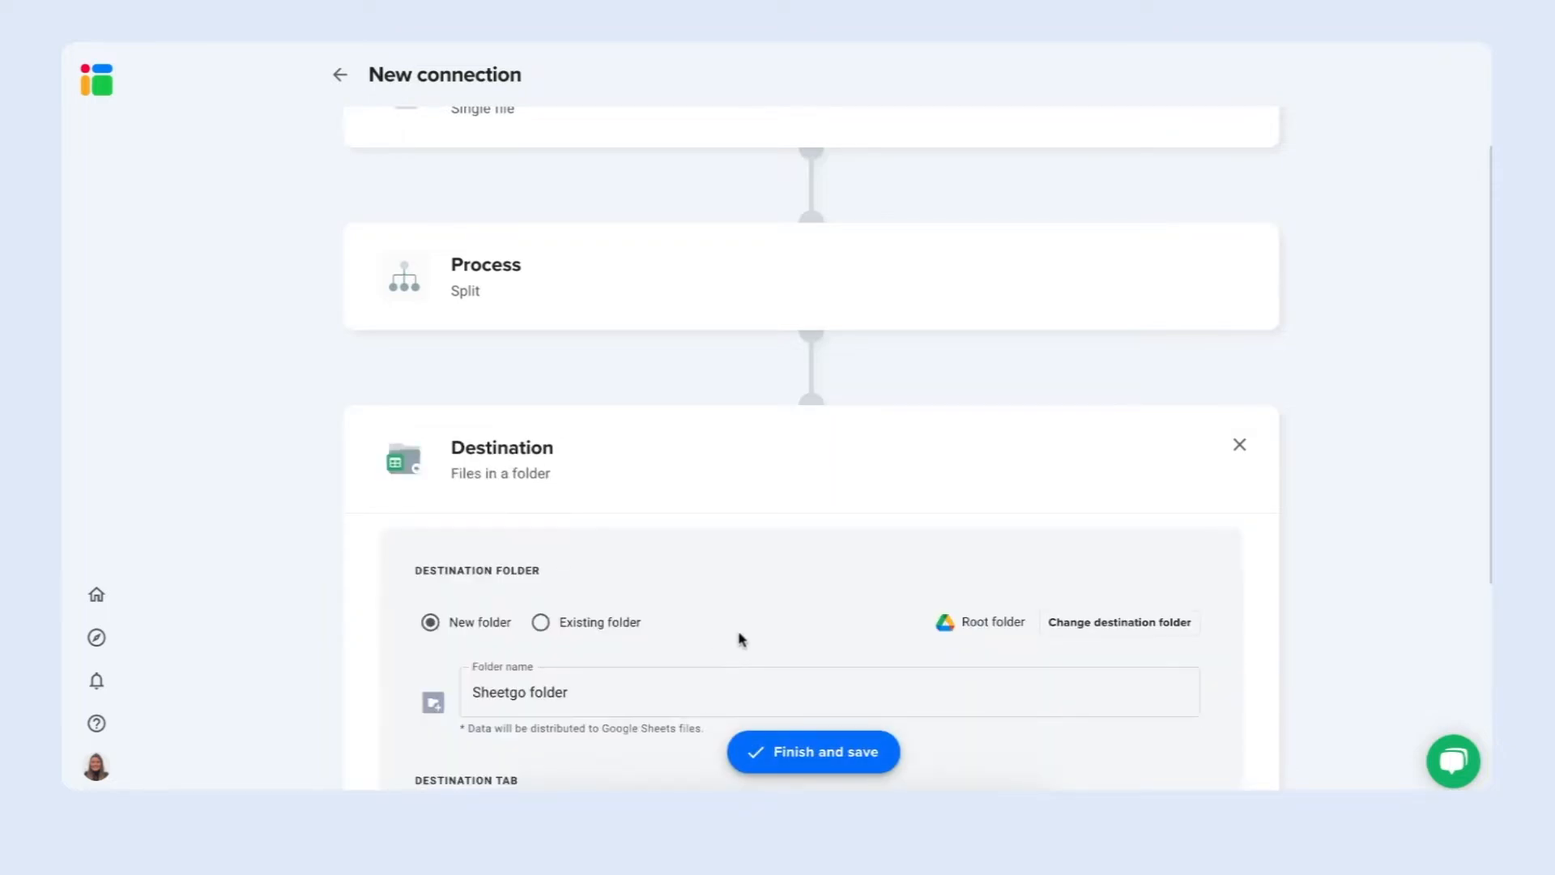
# Send the split files to a new destination folder named "Split OKRs".
pyautogui.scroll(-3, 741, 640)
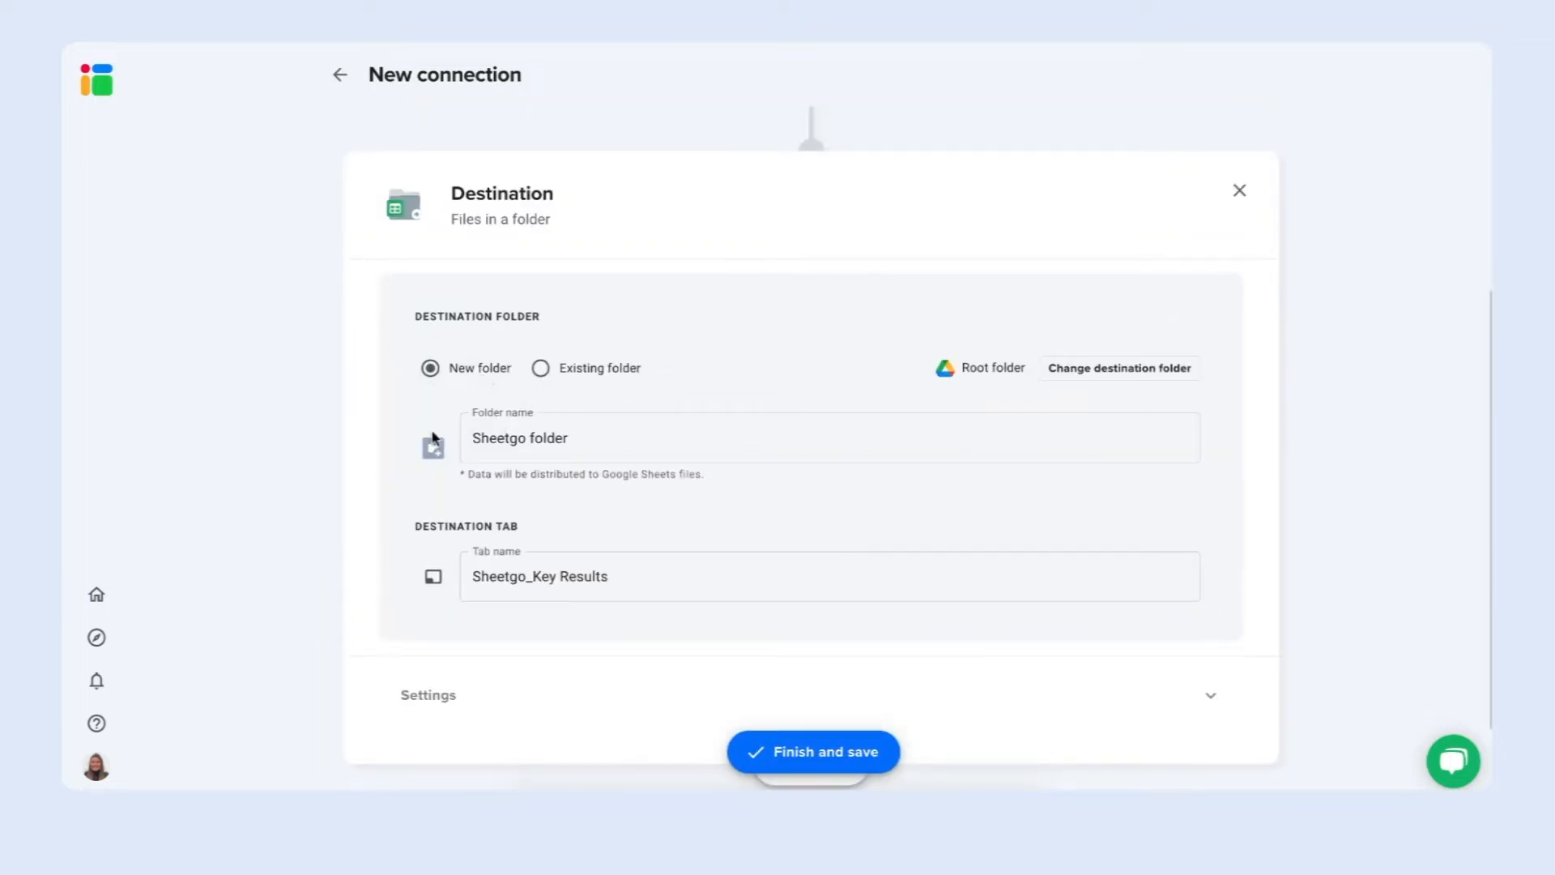
pyautogui.click(577, 374)
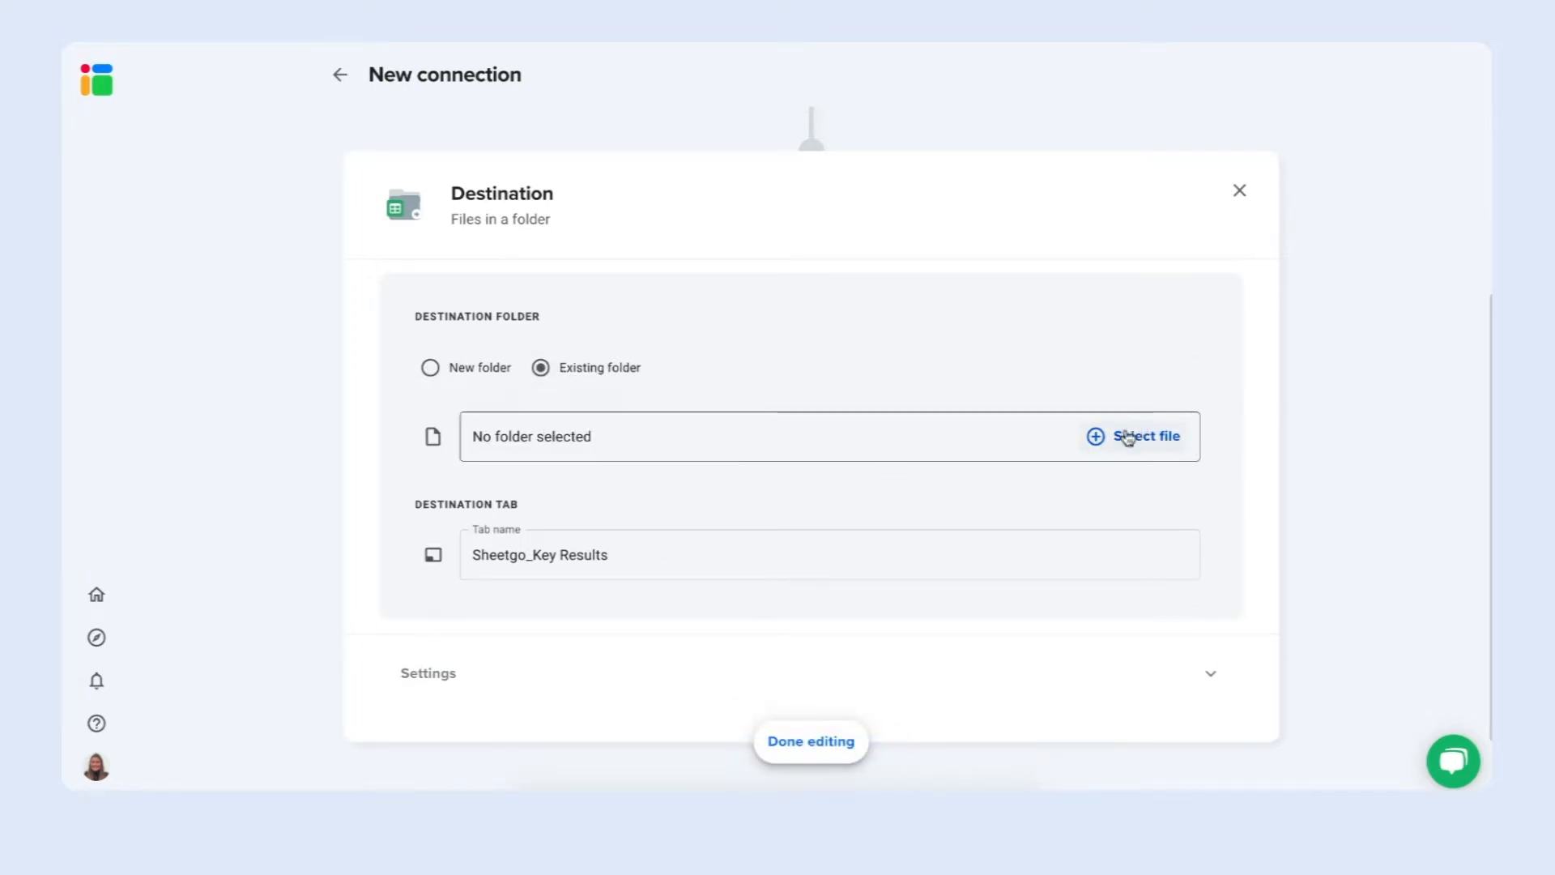
pyautogui.click(473, 366)
pyautogui.tripleClick(583, 435)
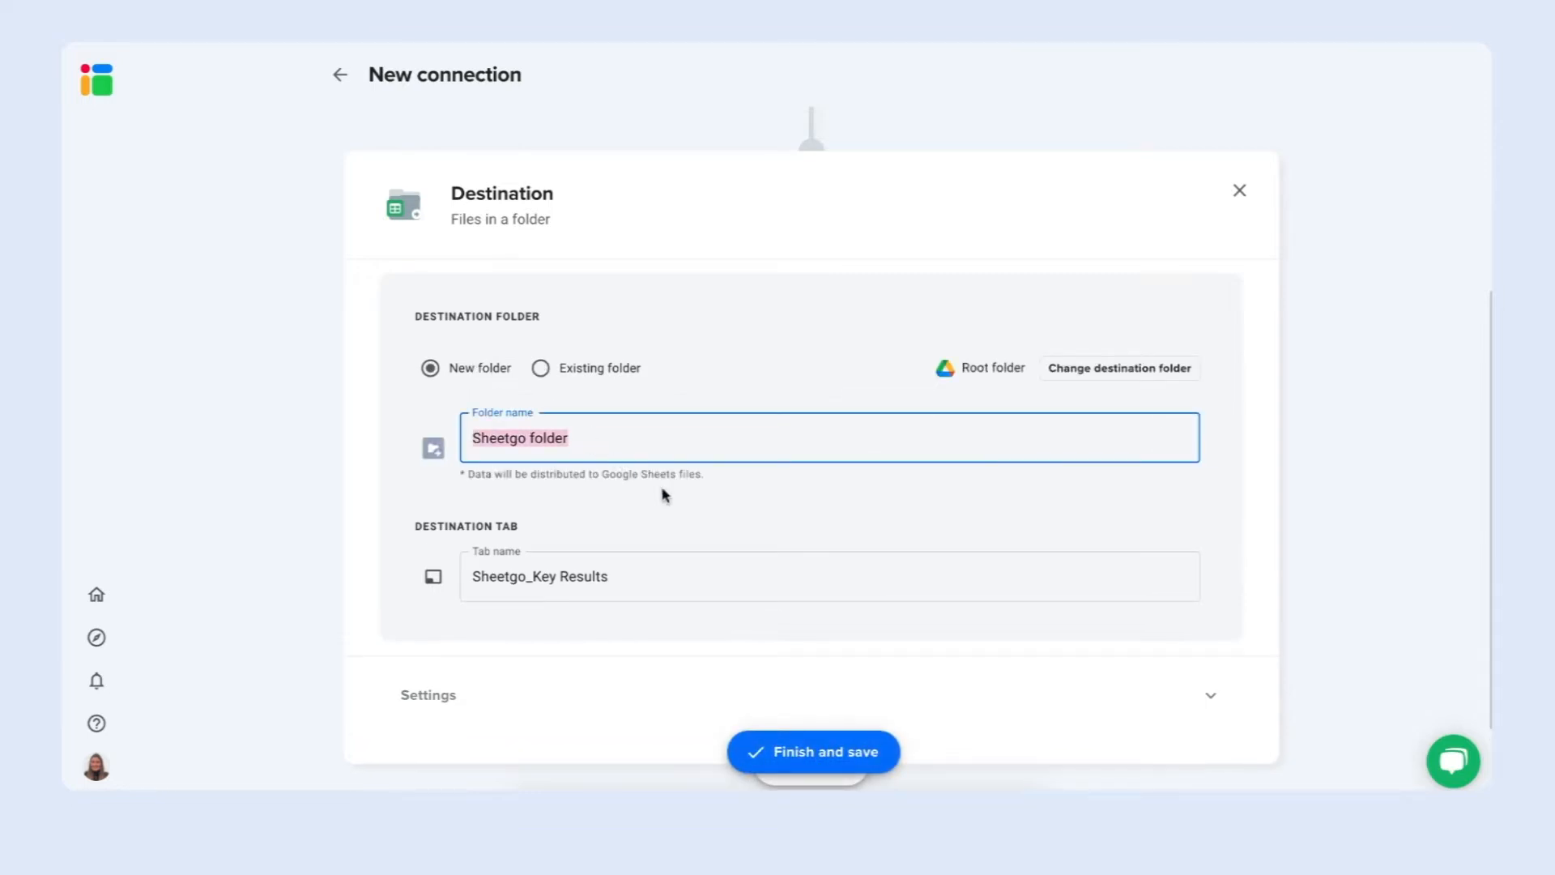
pyautogui.write('Split OKRs')
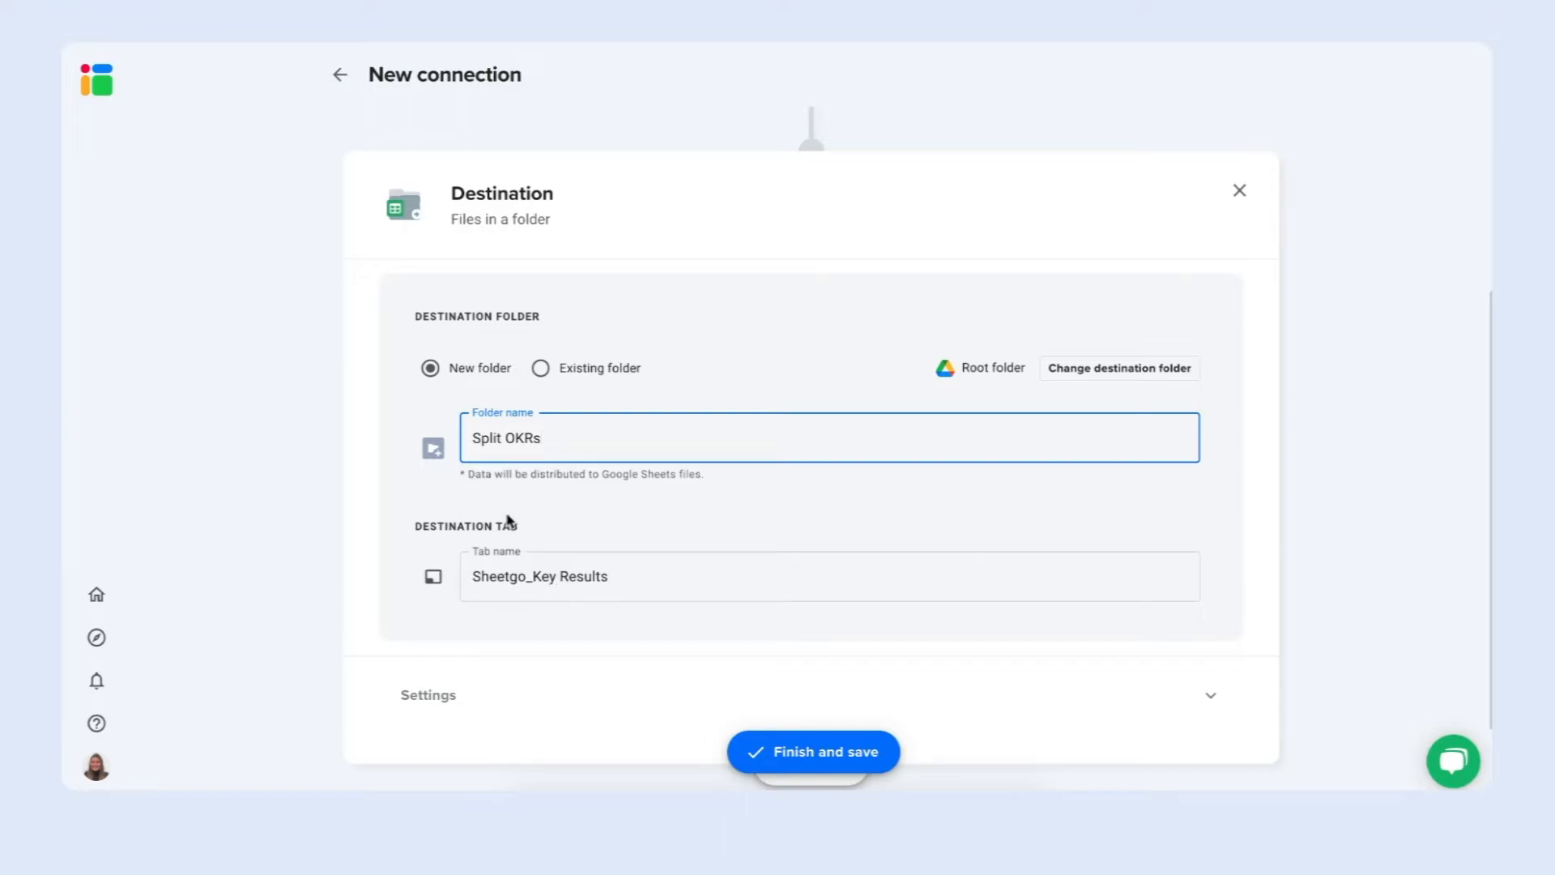
# Name the destination tab "Personal_Key Results", then finish and save the connection.
pyautogui.doubleClick(531, 574)
pyautogui.write('Personal')
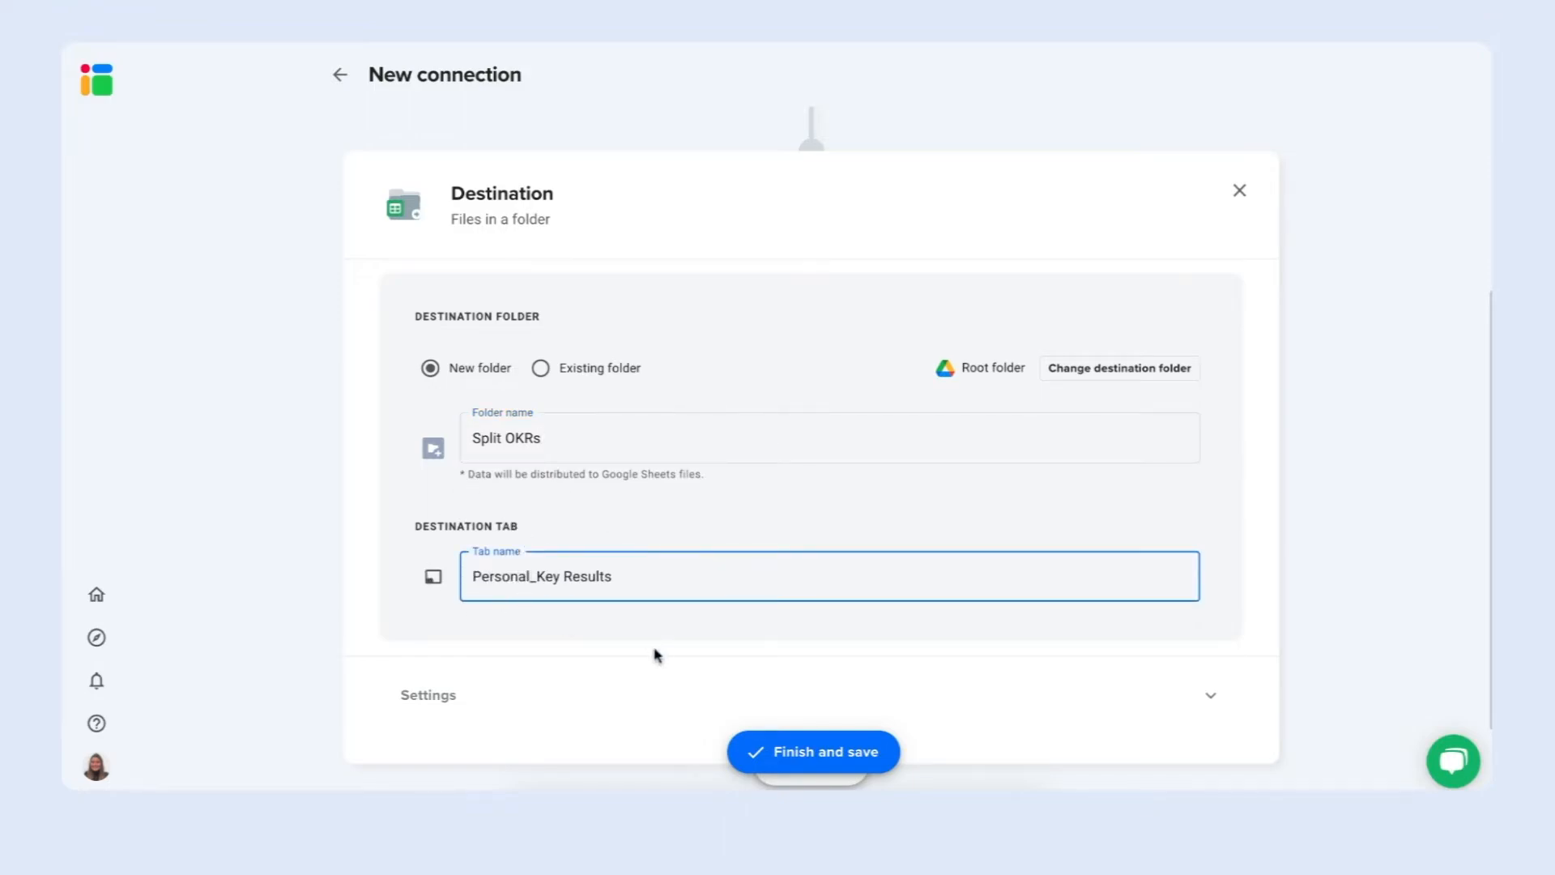
pyautogui.scroll(-1, 656, 648)
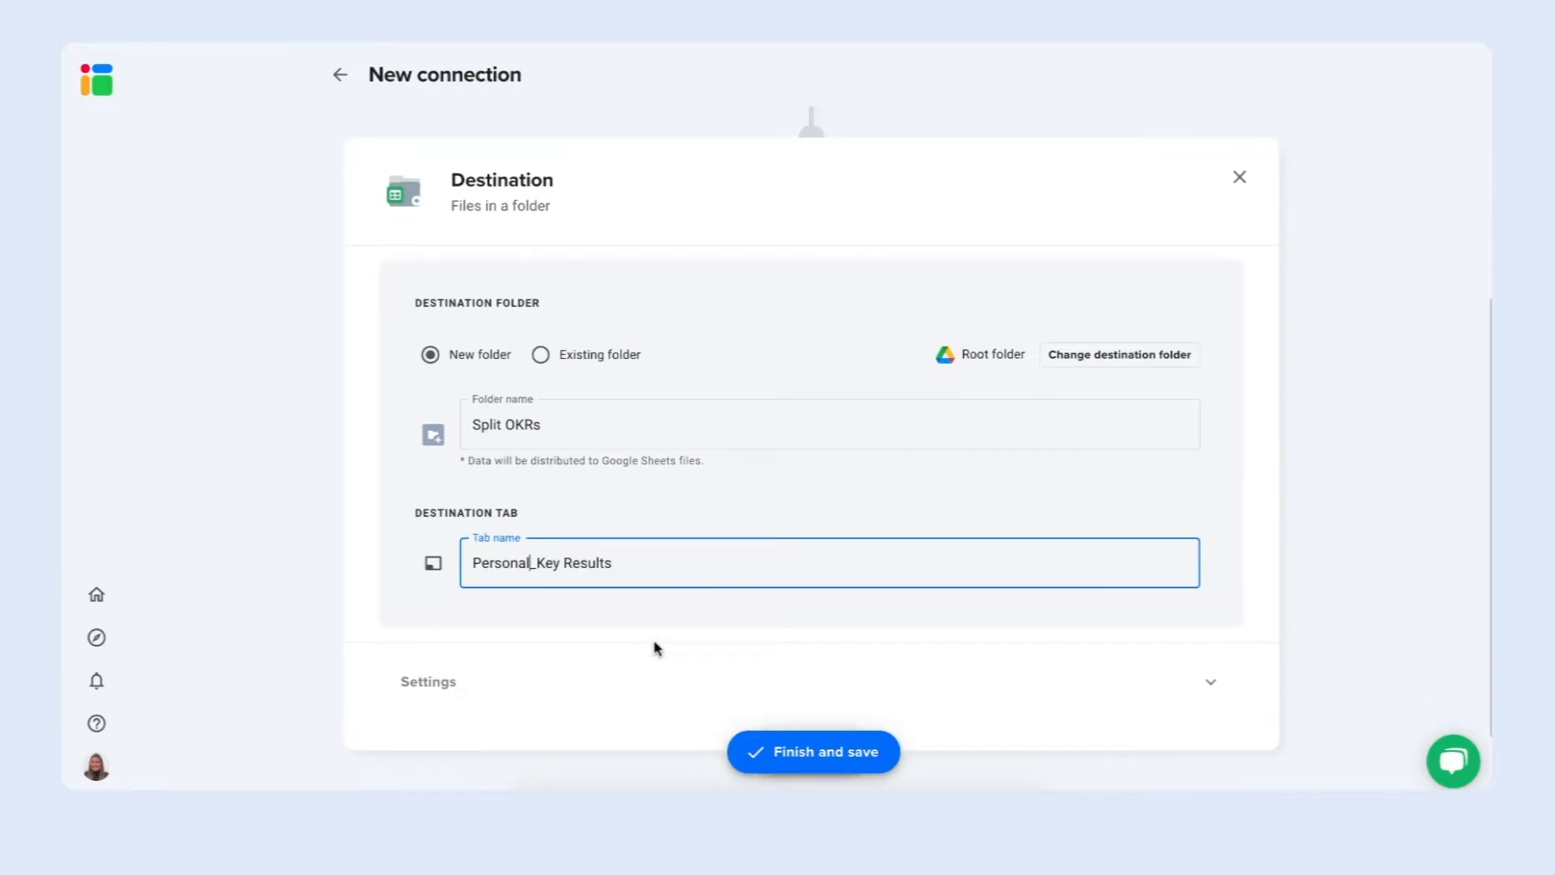
pyautogui.click(827, 754)
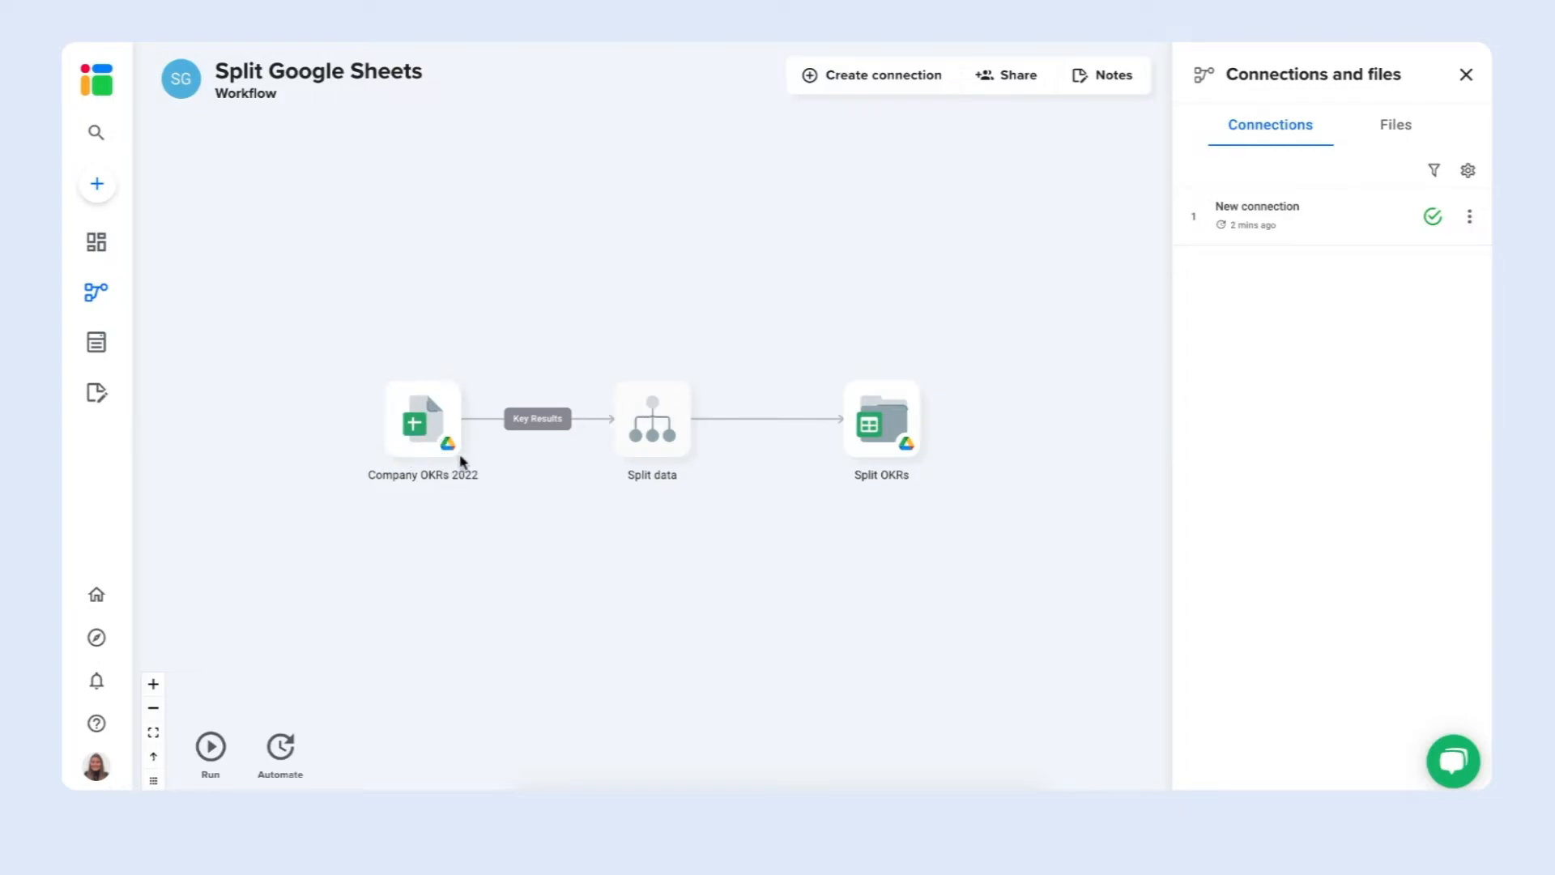
# Open the Split OKRs folder in Google Drive and inspect the Owner column in the first generated spreadsheet.
pyautogui.click(881, 424)
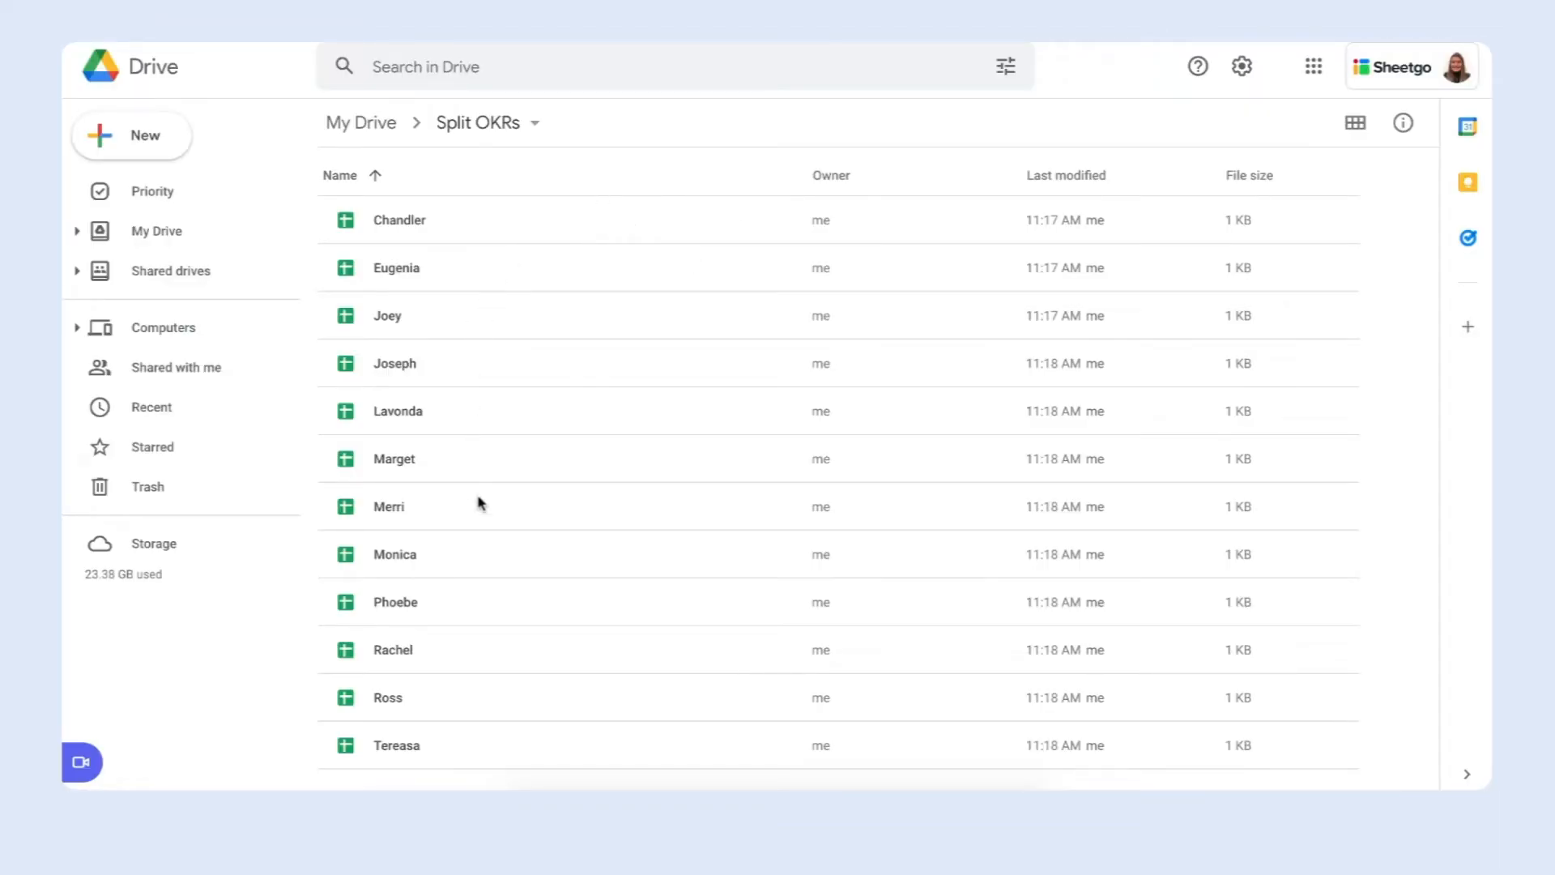
pyautogui.doubleClick(487, 227)
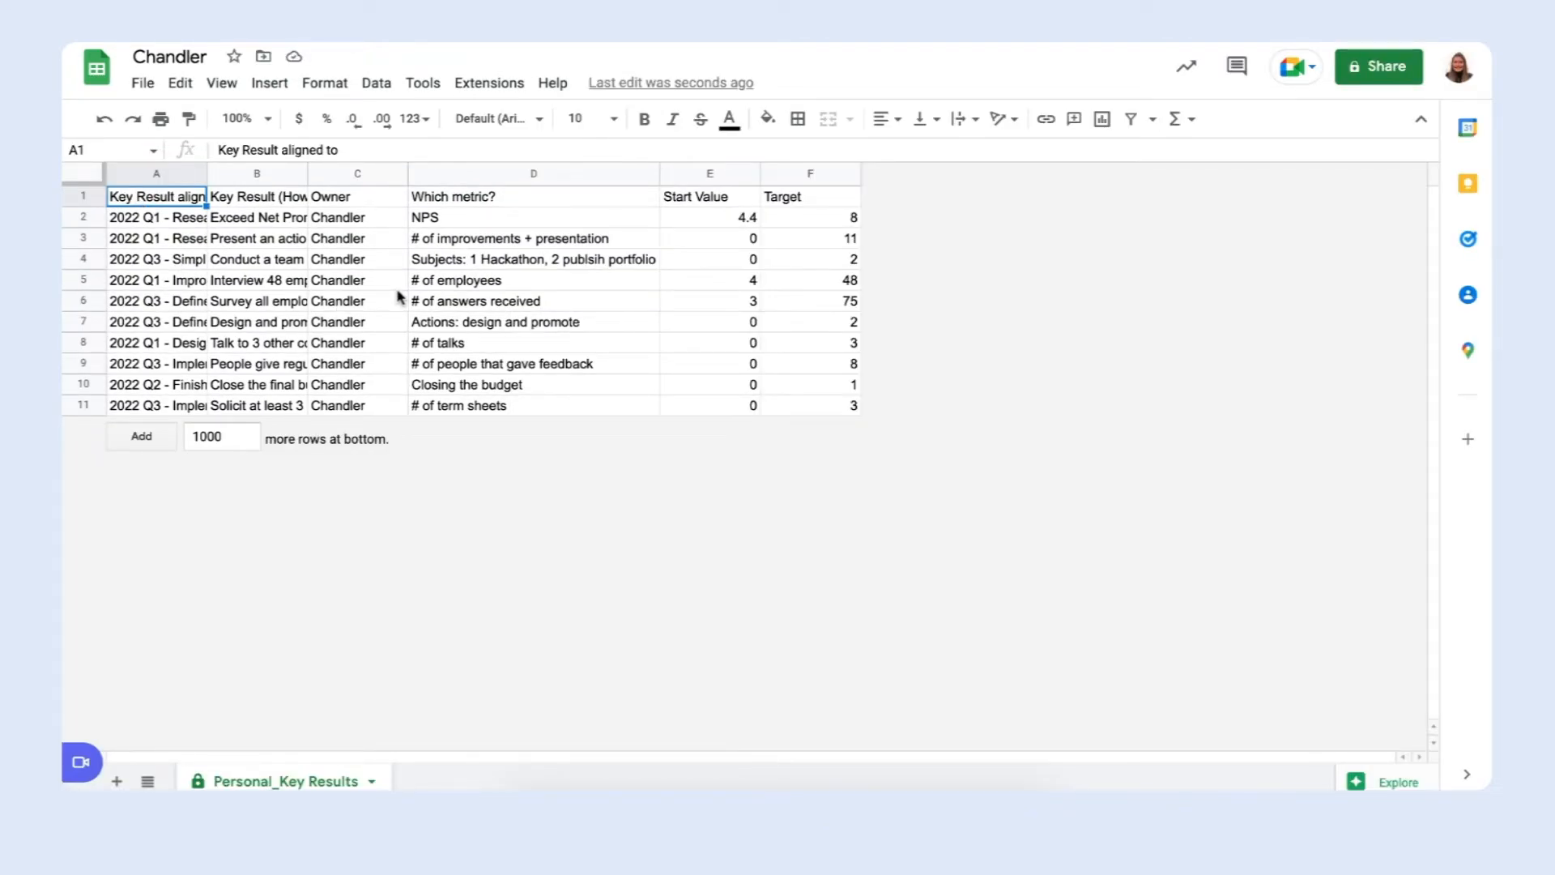
pyautogui.click(362, 174)
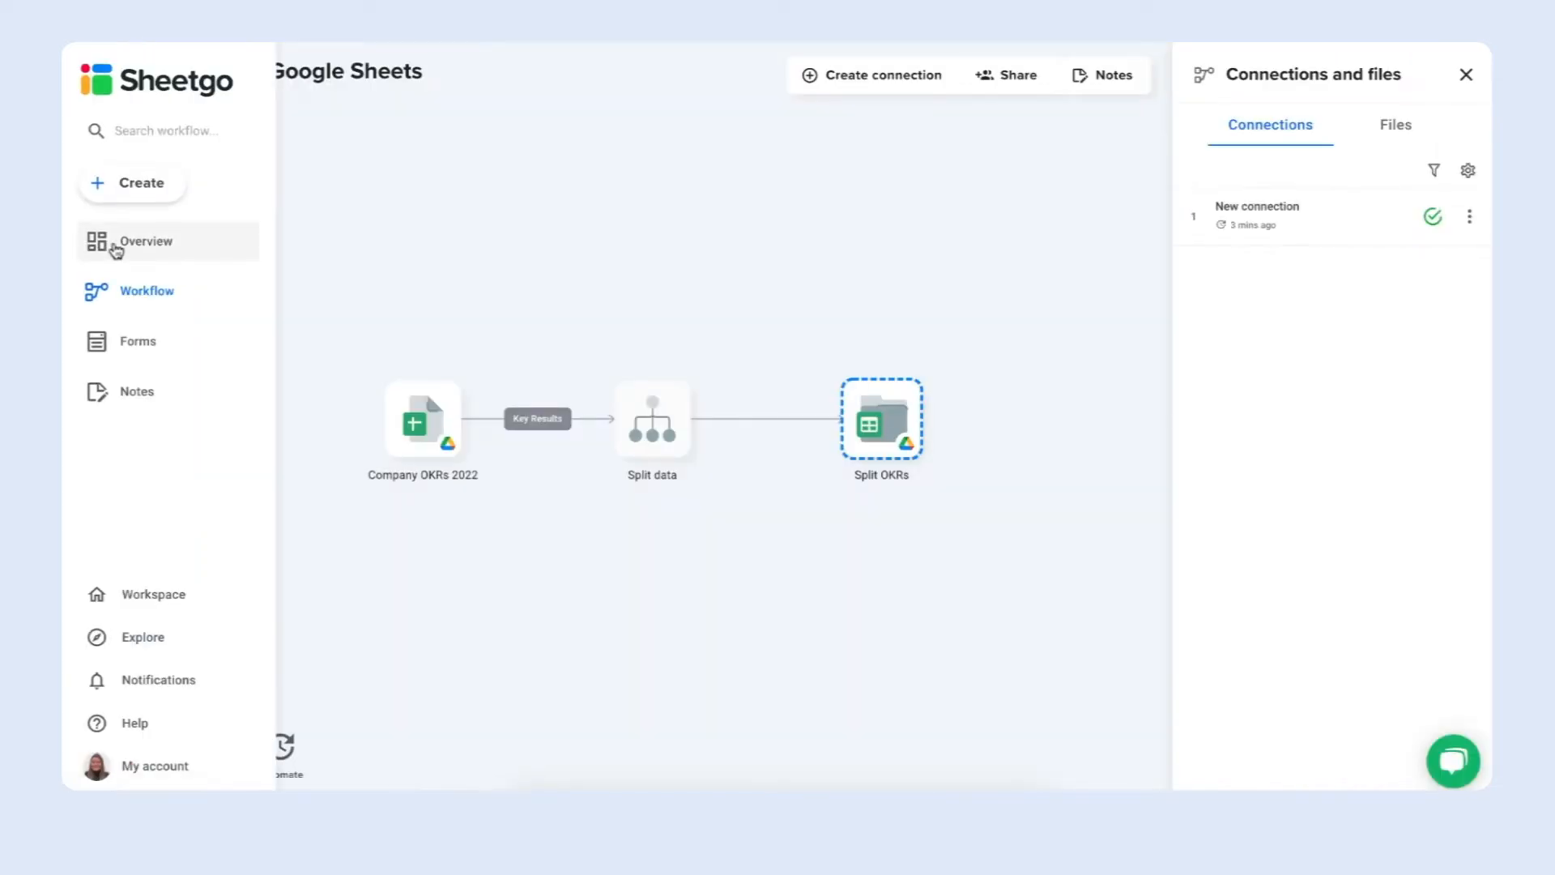
# Rename the workflow to "OKRs 2022" from its overview page.
pyautogui.click(115, 246)
pyautogui.click(842, 170)
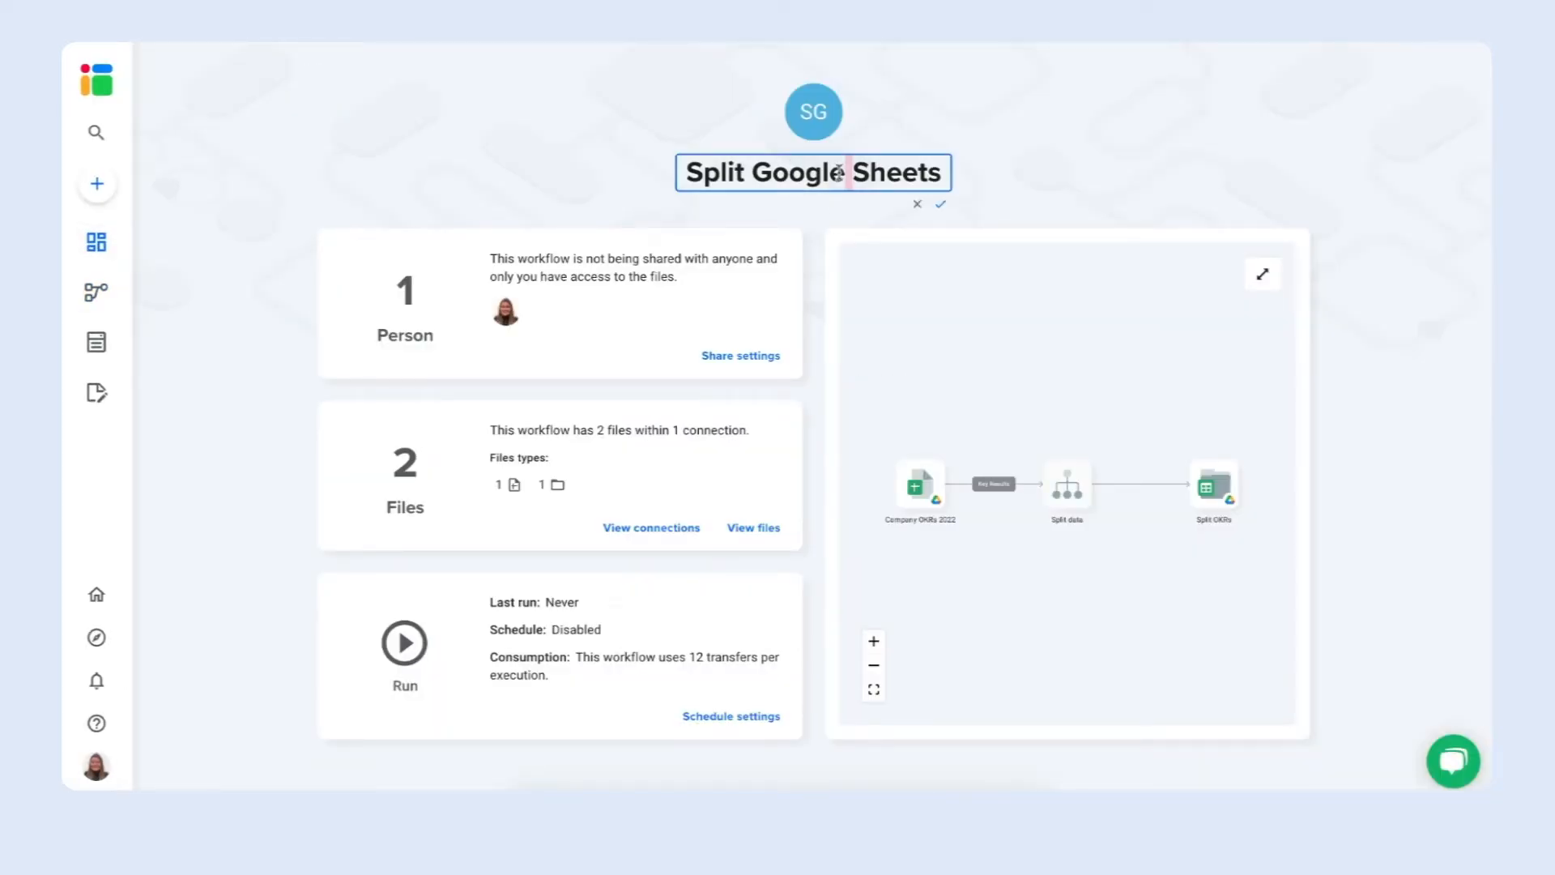
pyautogui.tripleClick(839, 172)
pyautogui.write('OKR')
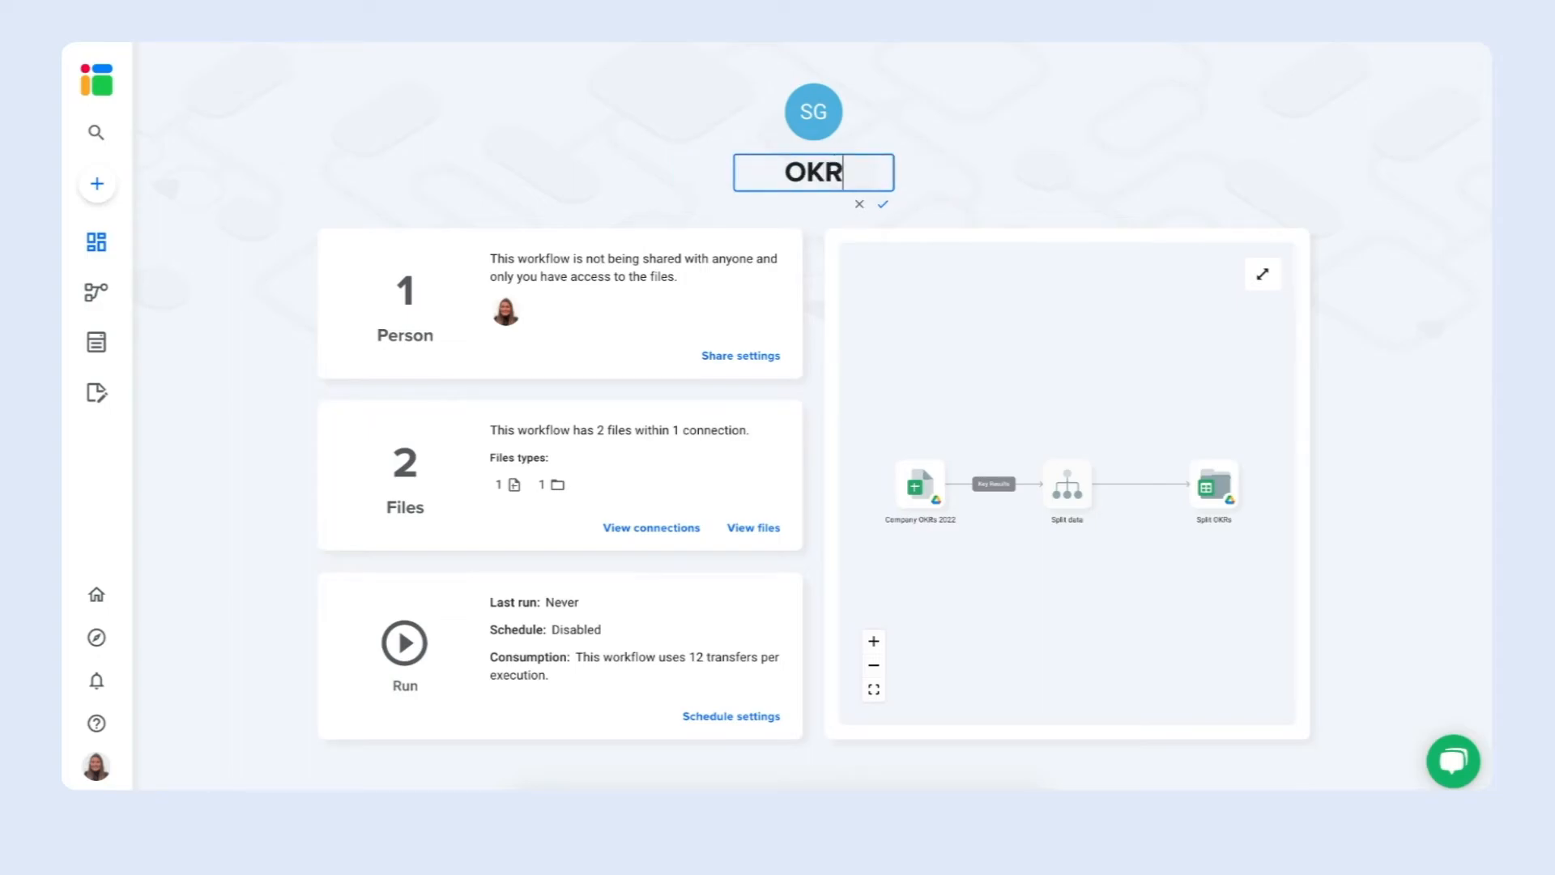
pyautogui.write('s 2022')
pyautogui.press('Return')
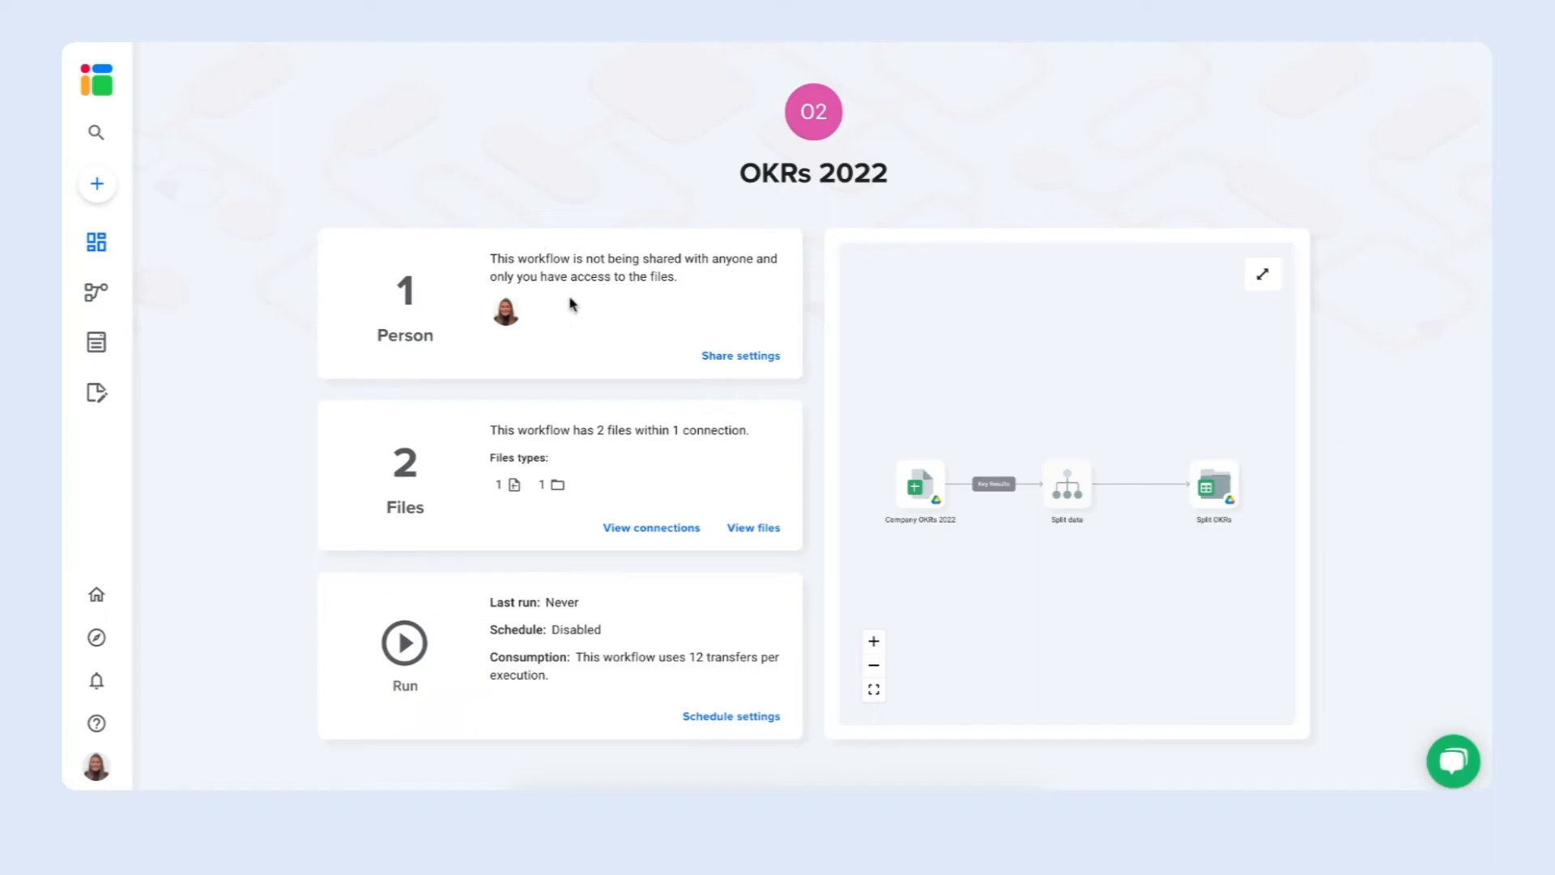
# Review the workflow's sharing options, including the people entry and members' editing access to connection files, without adding anyone.
pyautogui.click(714, 357)
pyautogui.click(691, 257)
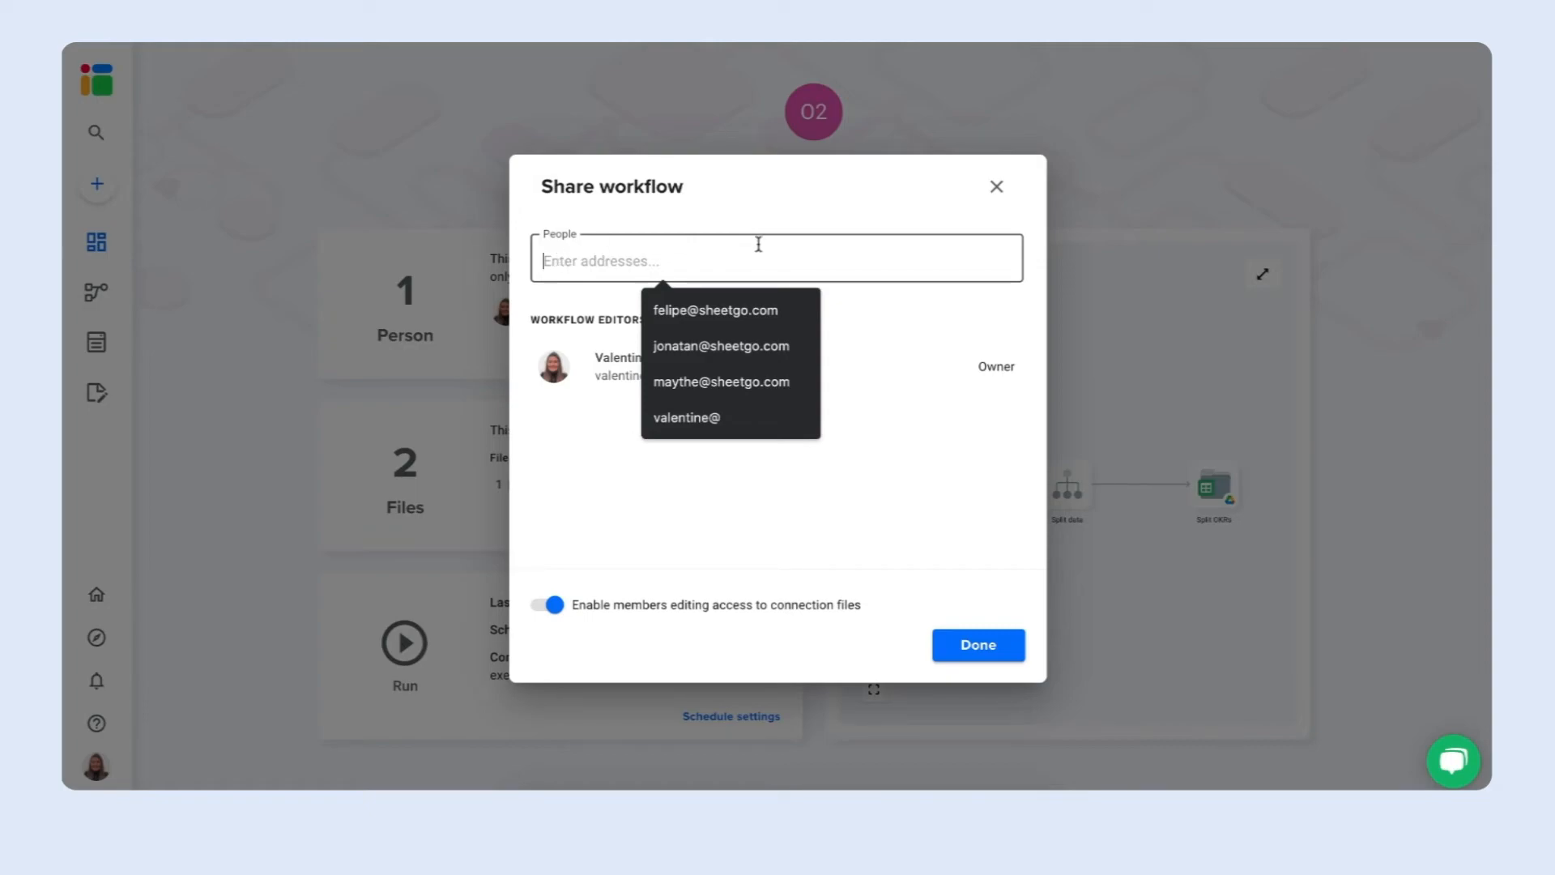
pyautogui.click(549, 607)
pyautogui.click(550, 607)
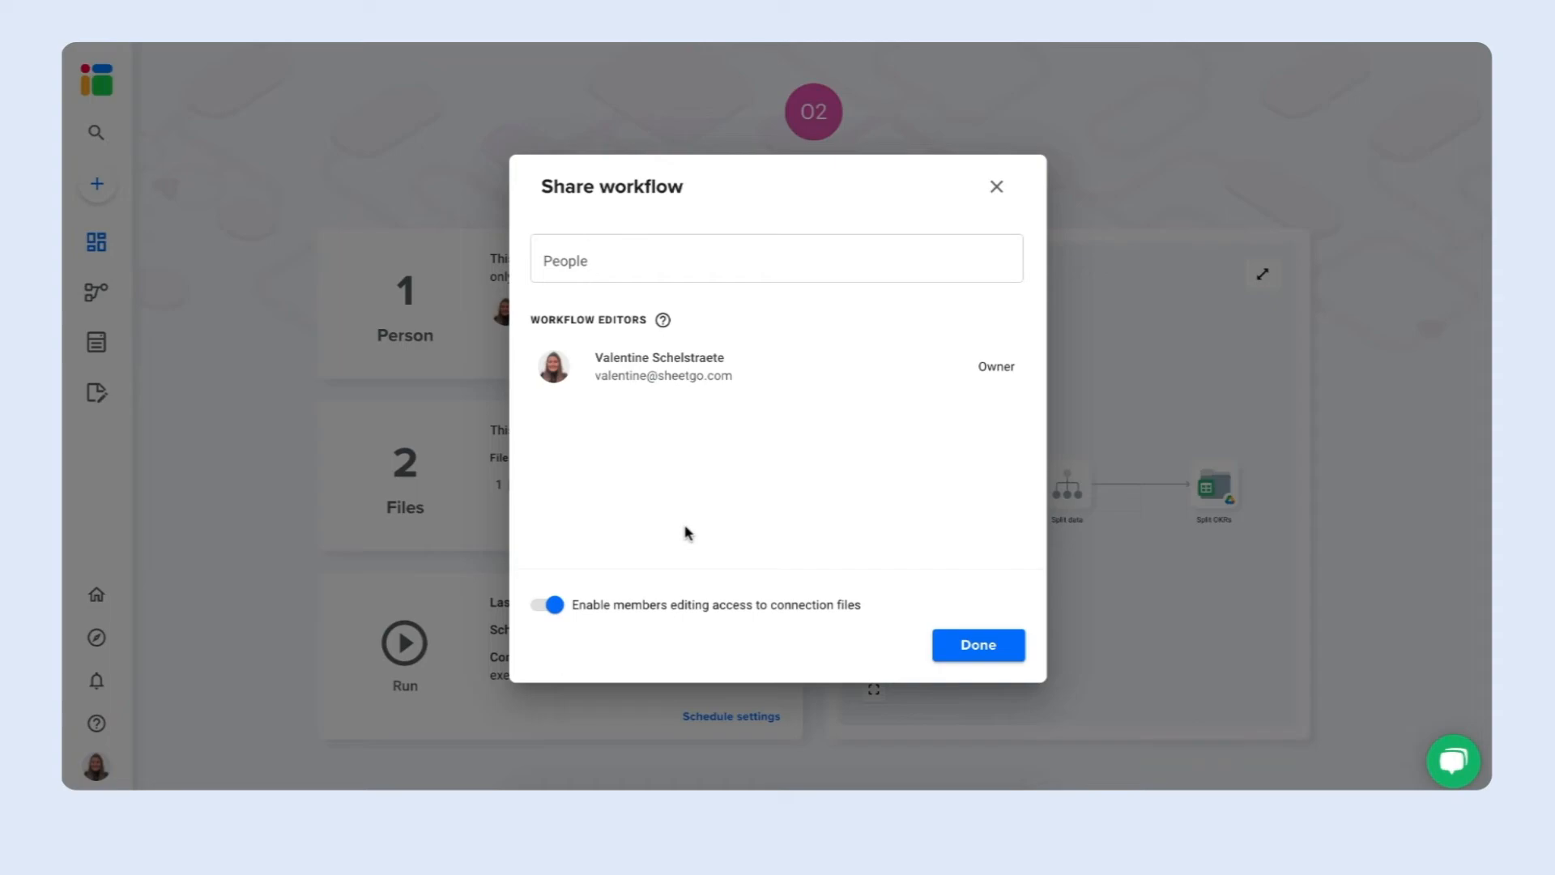
pyautogui.click(972, 656)
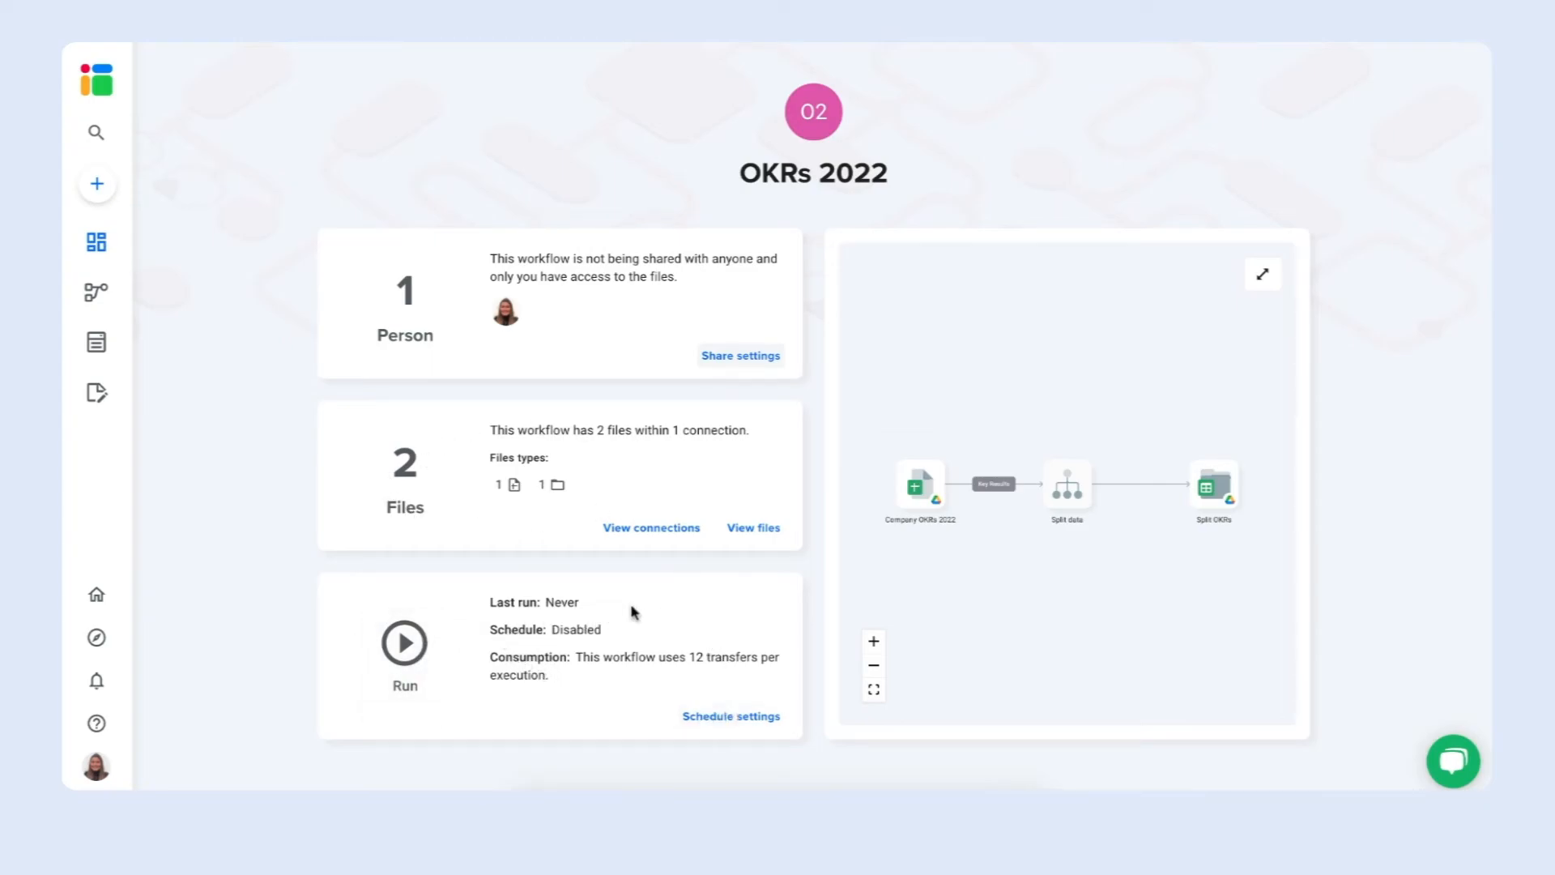
# Schedule the workflow to run automatically once a day between 8:00 and 9:00 AM.
pyautogui.click(723, 718)
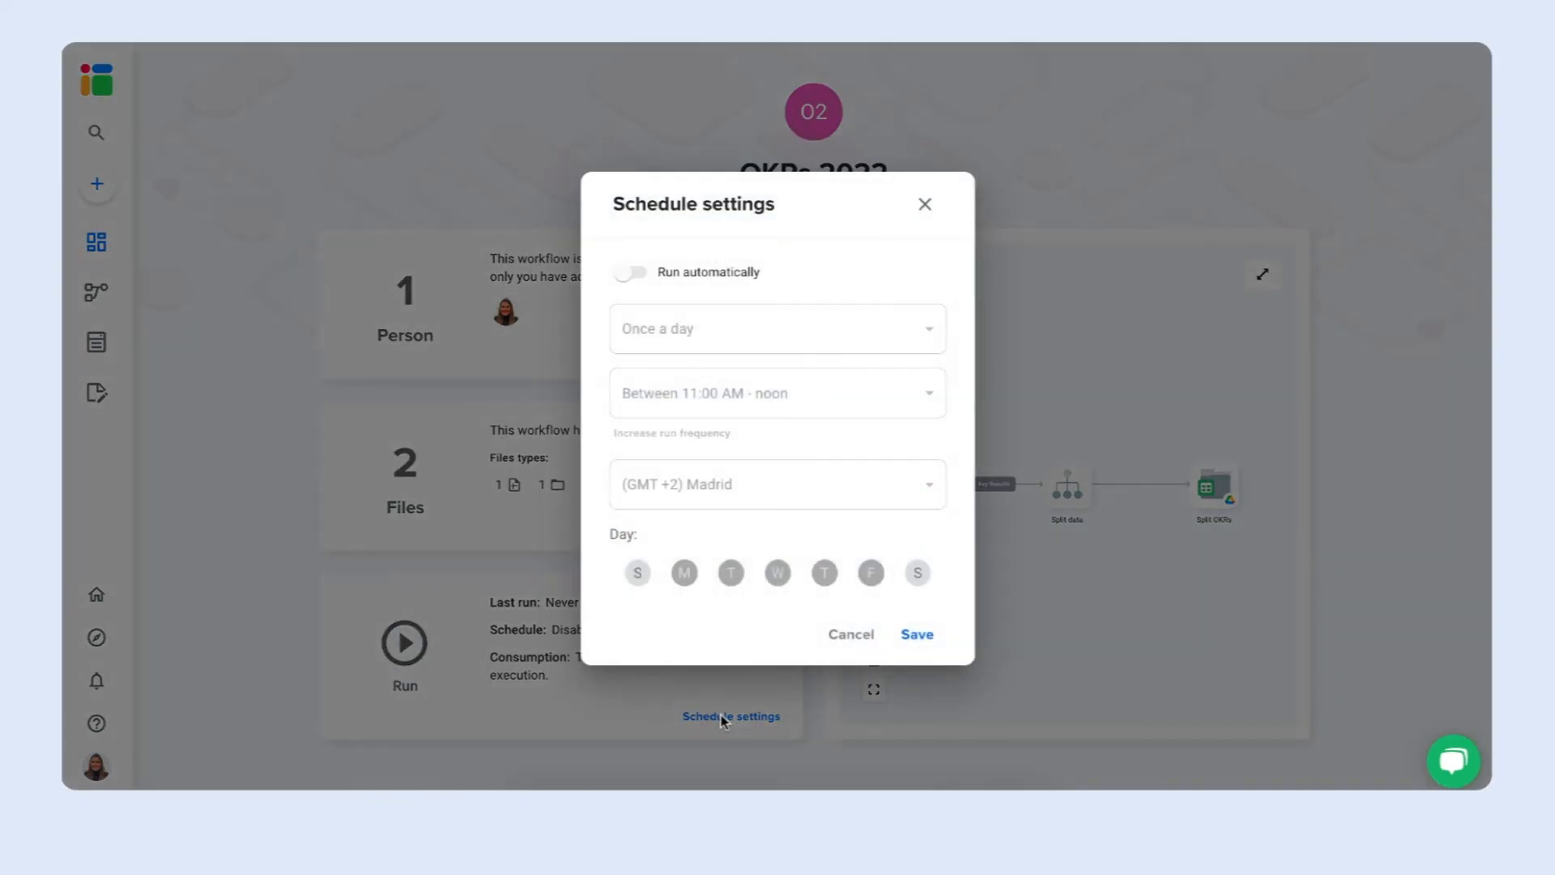
pyautogui.click(635, 251)
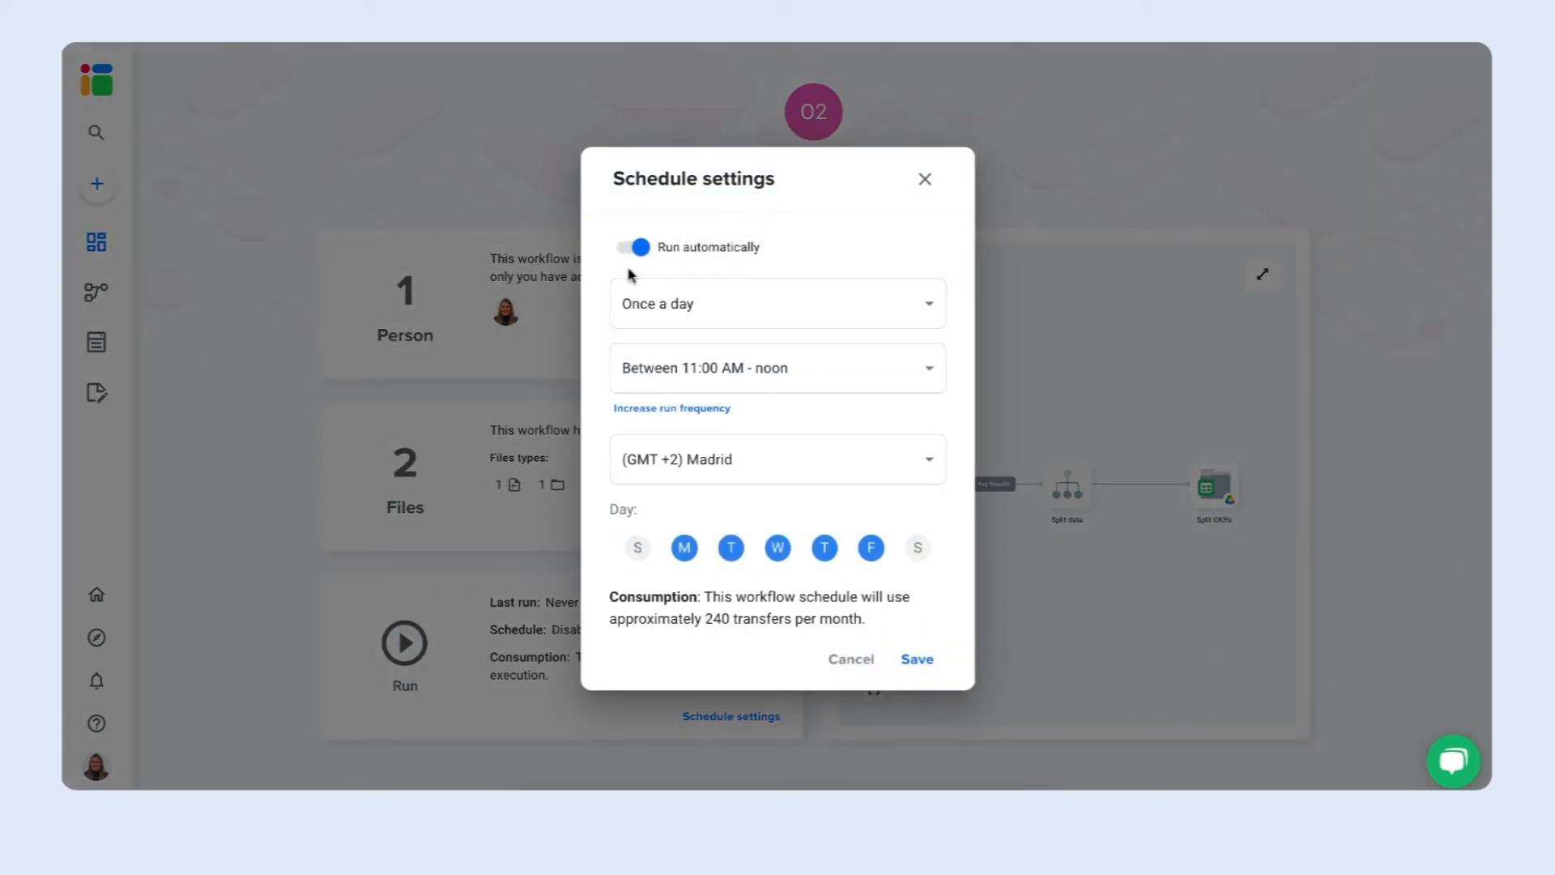
pyautogui.click(874, 314)
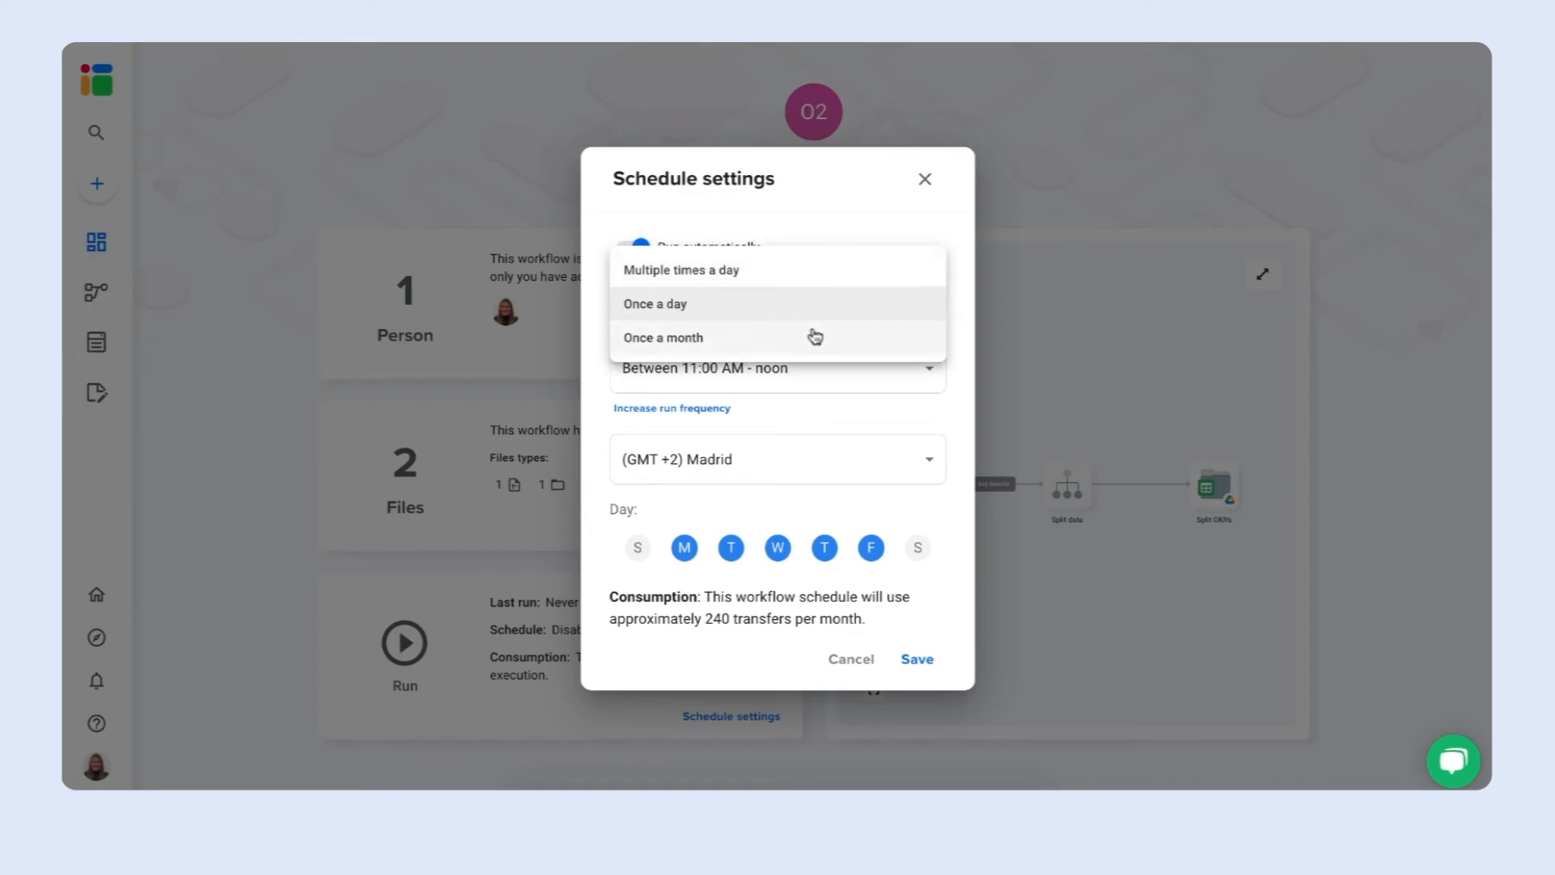
pyautogui.click(816, 303)
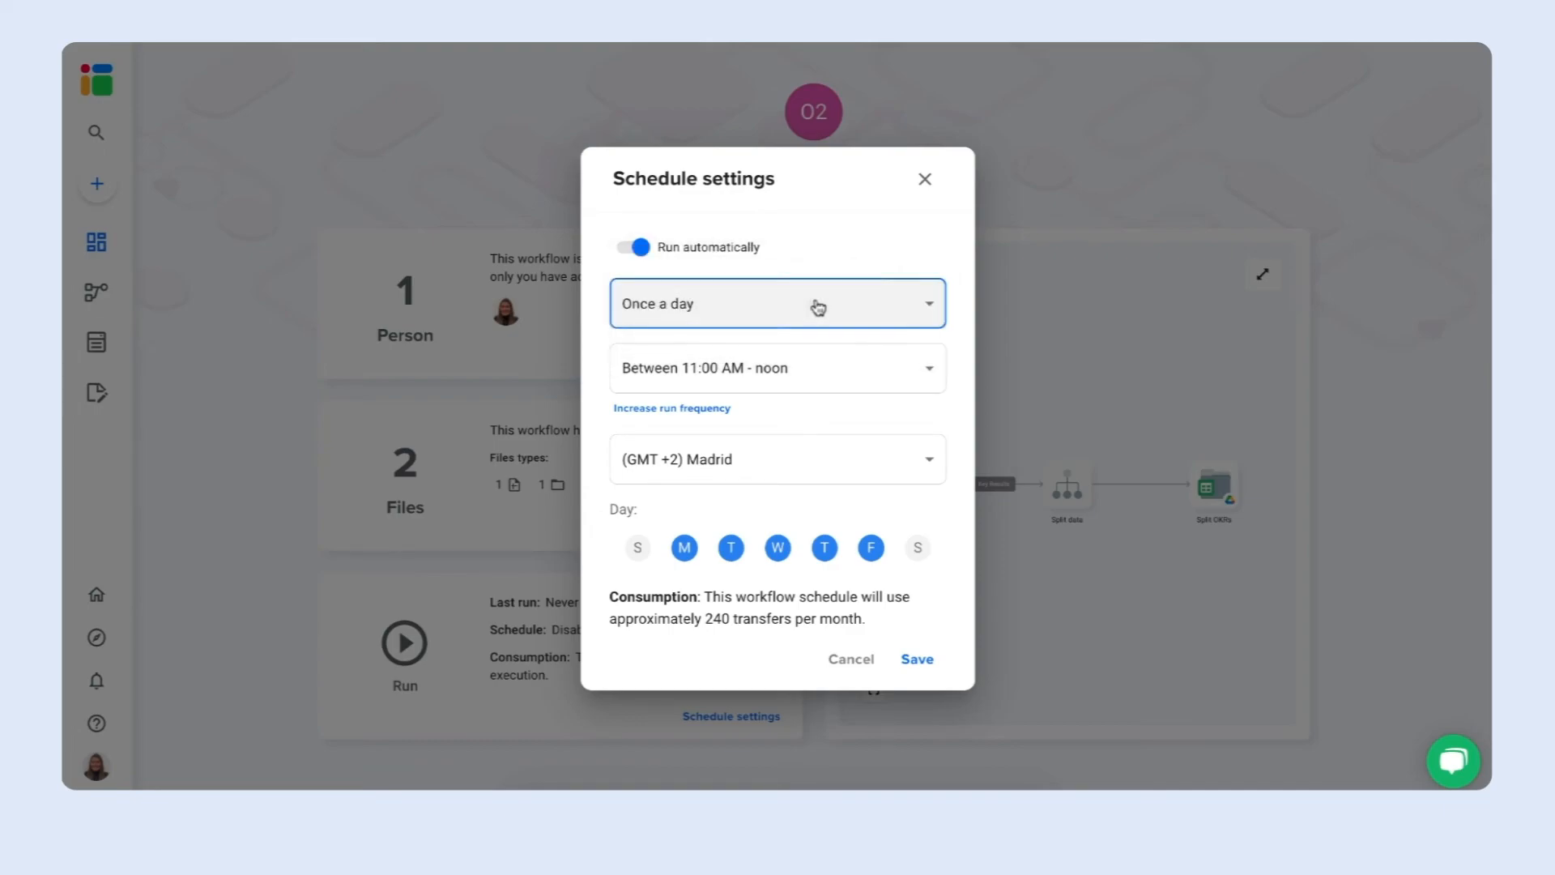
pyautogui.click(745, 368)
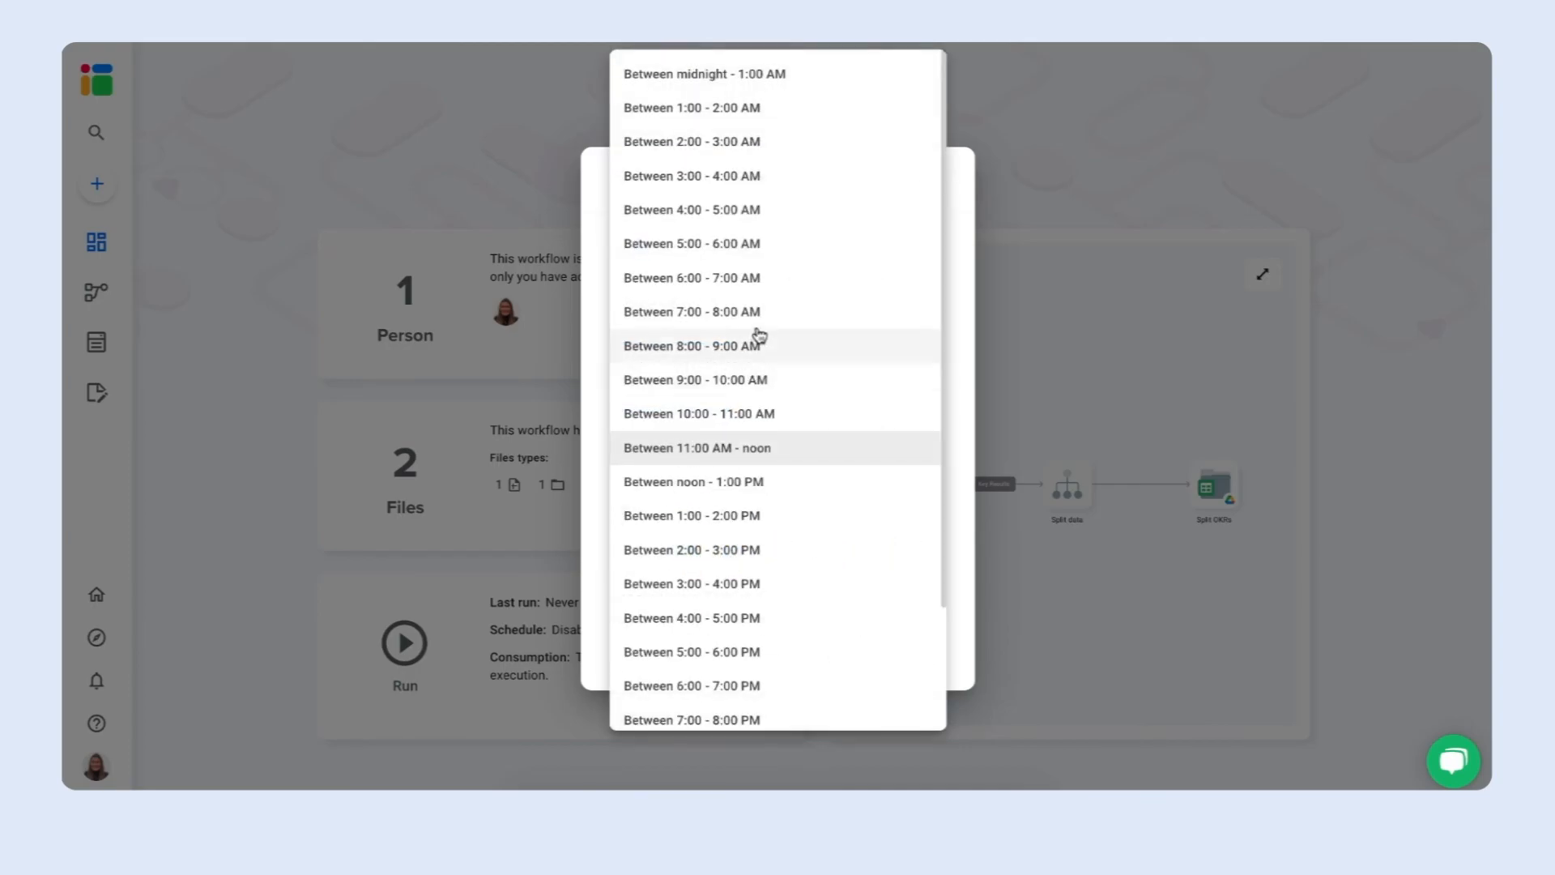
pyautogui.click(761, 348)
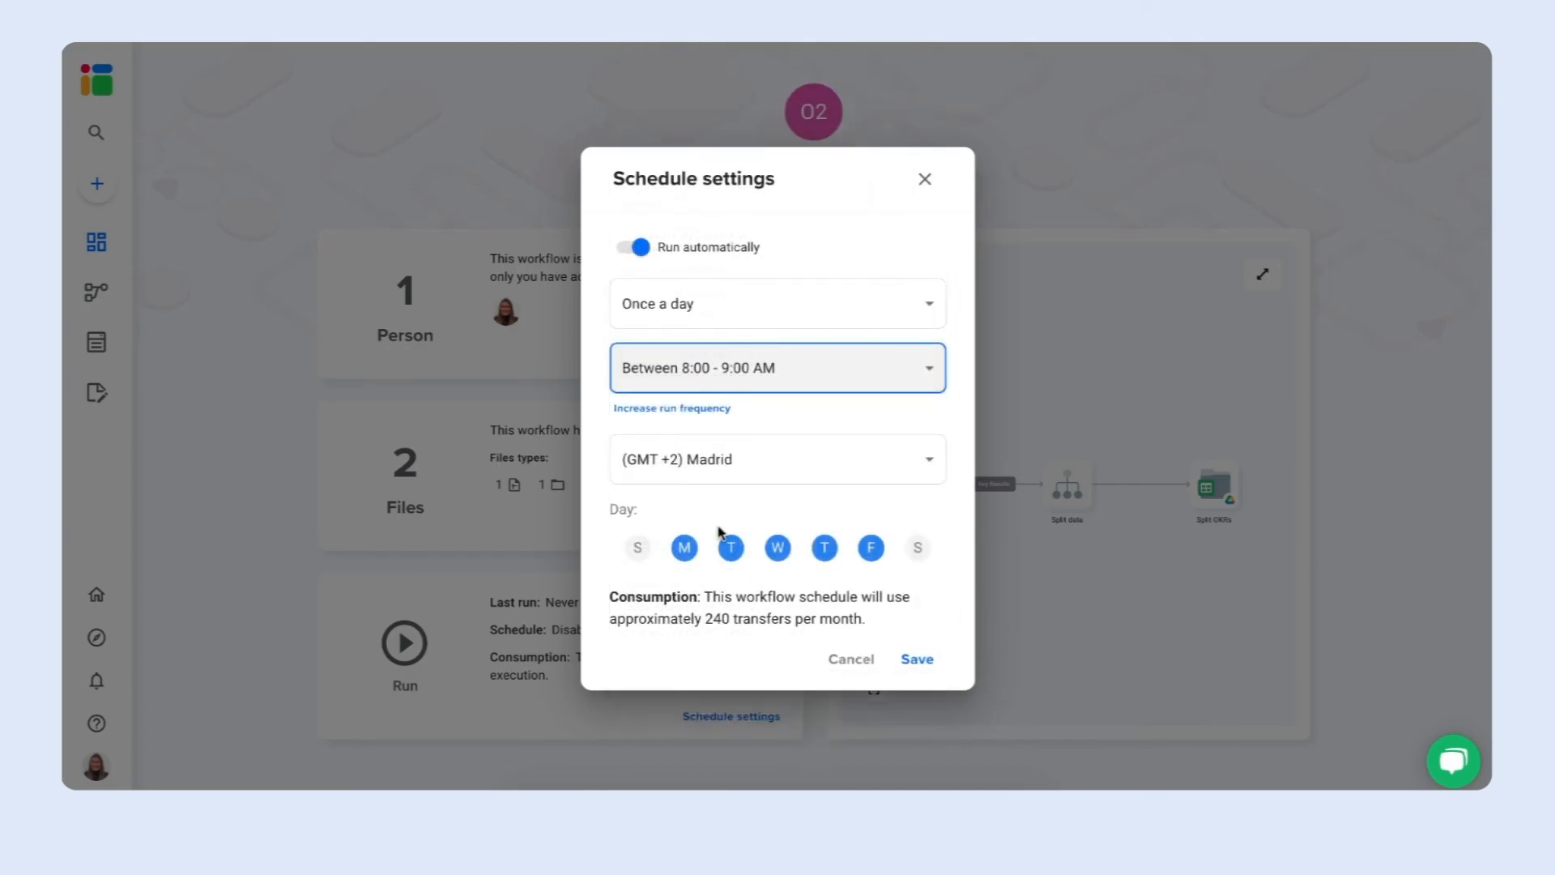
# Limit the scheduled runs to Monday and Wednesday by removing Tuesday, Thursday and Friday, and save the schedule.
pyautogui.click(738, 551)
pyautogui.click(824, 548)
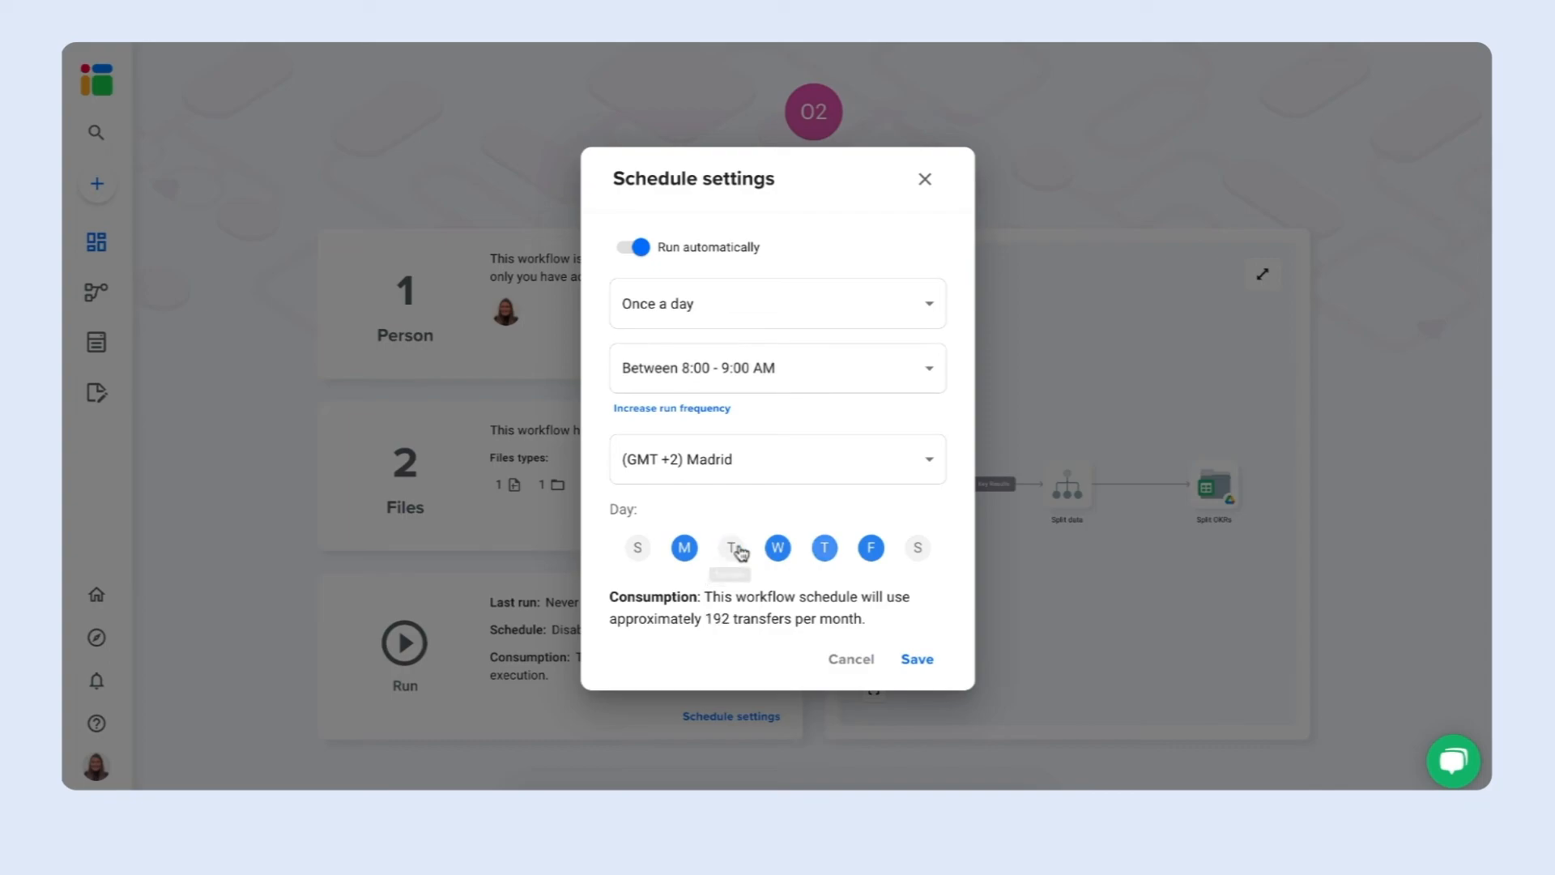
pyautogui.click(871, 547)
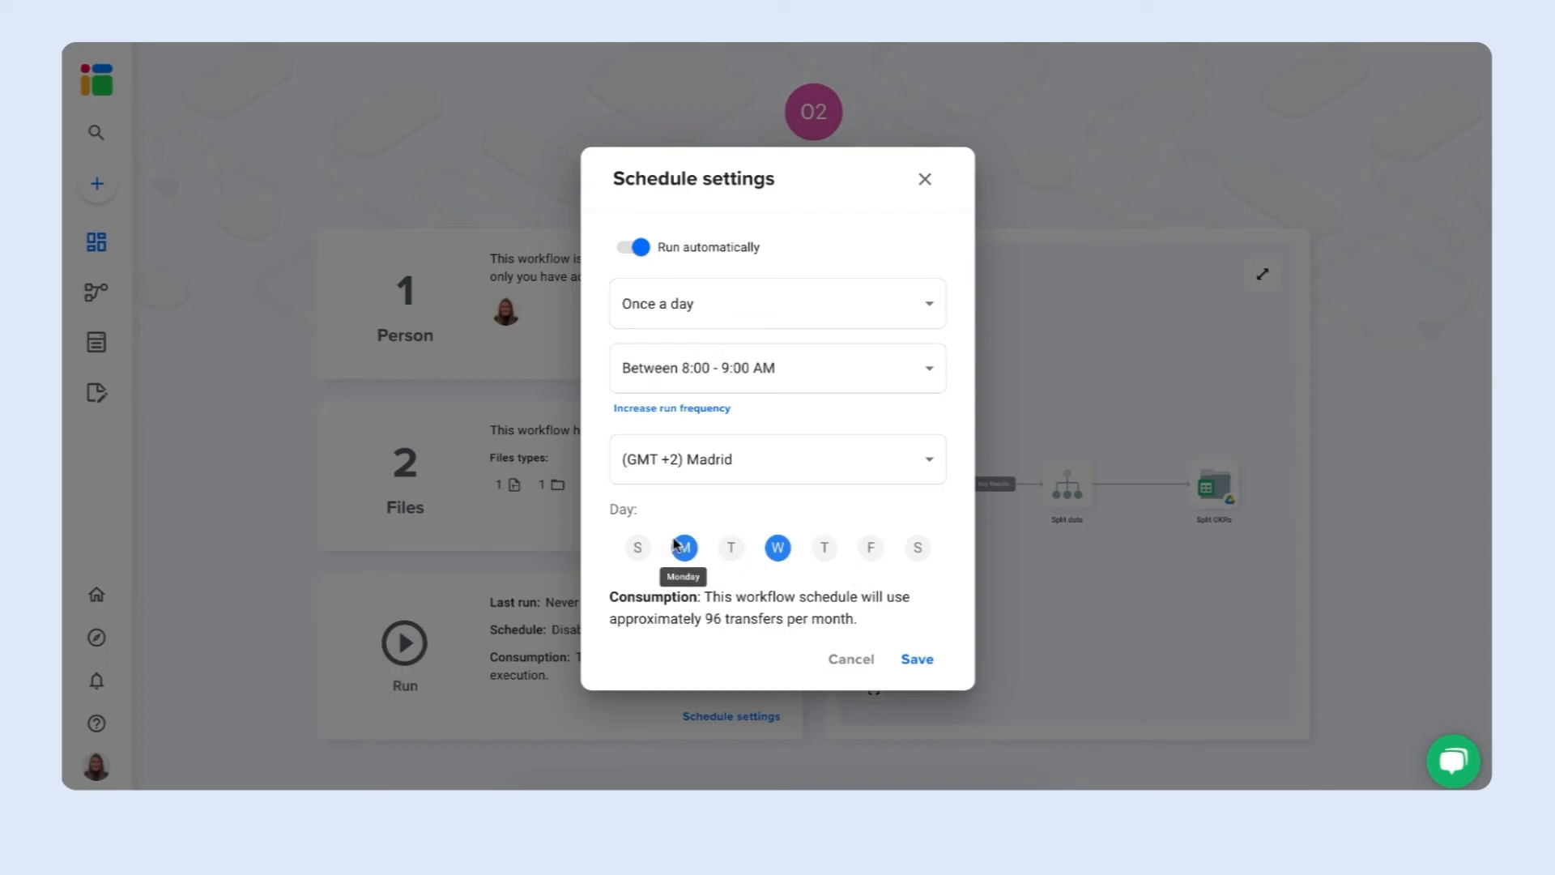
pyautogui.click(916, 659)
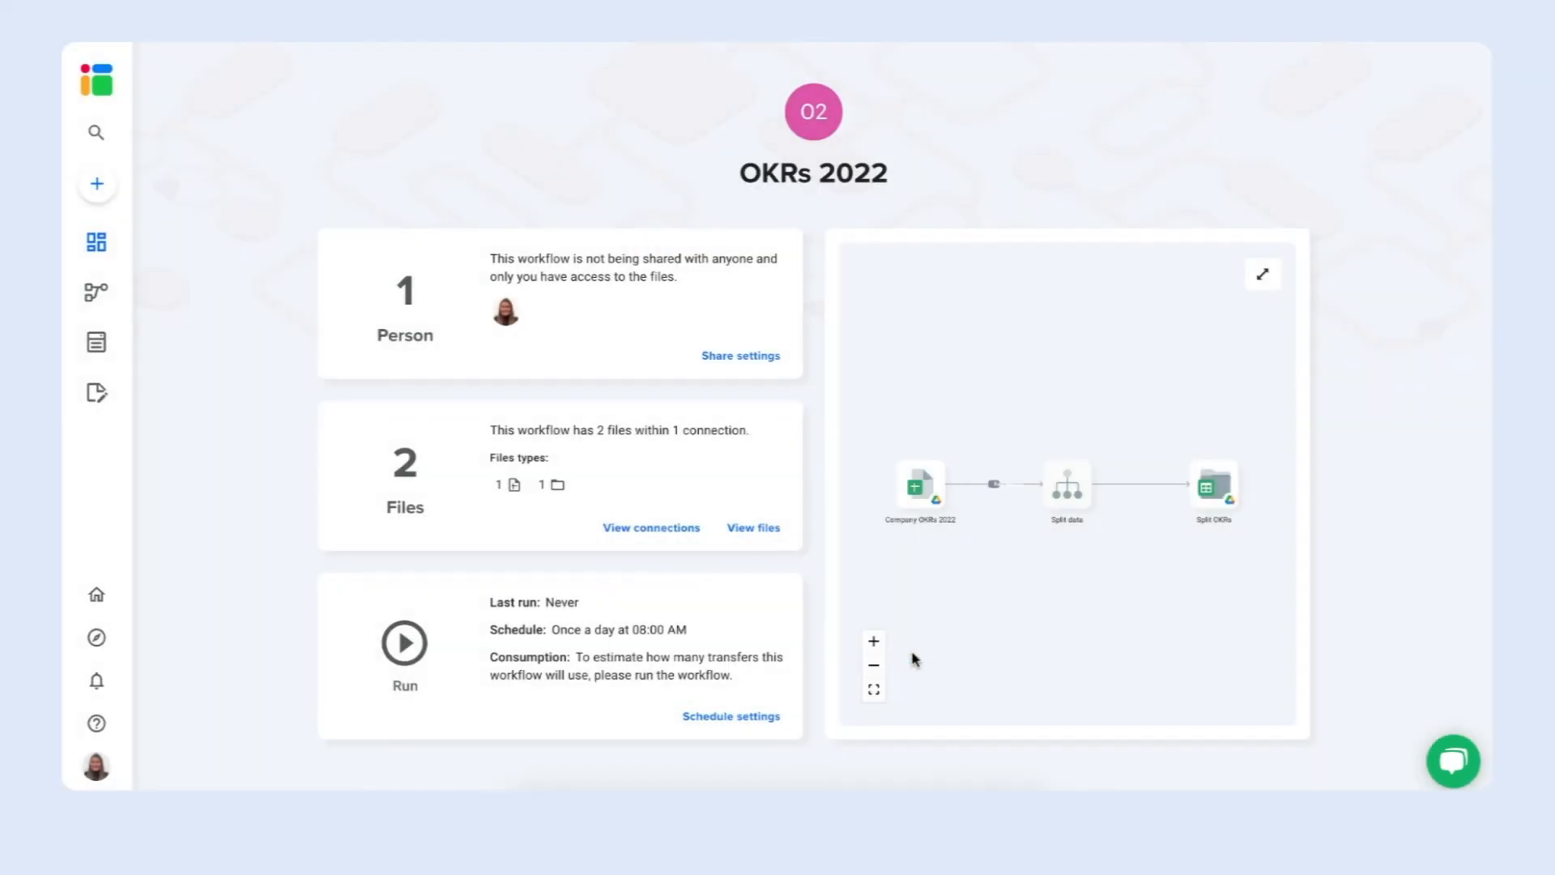